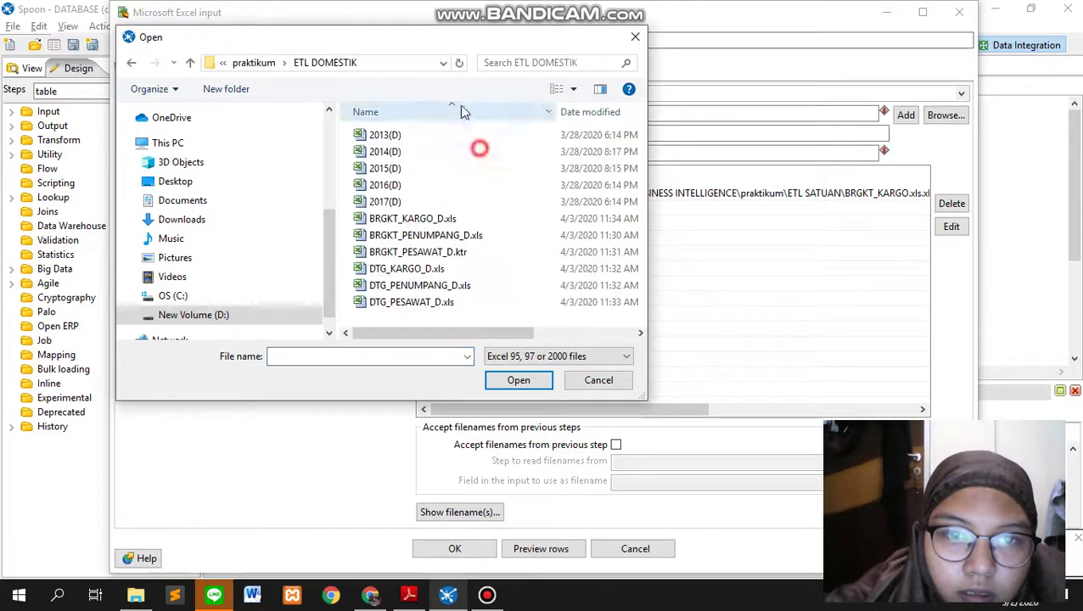
Step: Locate the BRGKT_KARGO.xls source file in the praktikum folder's ETL SATUAN subfolder without adding it again
{"action": "left_click_drag", "start_coordinate": [453, 41], "coordinate": [490, 51]}
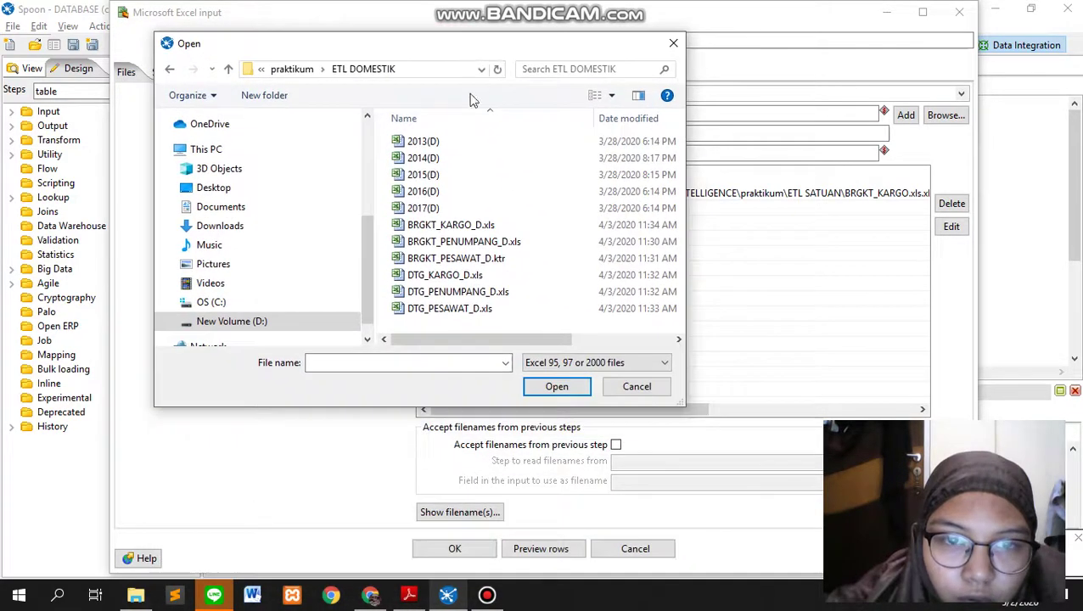
{"action": "left_click", "coordinate": [291, 69]}
{"action": "left_click", "coordinate": [455, 238]}
{"action": "double_click", "coordinate": [455, 239]}
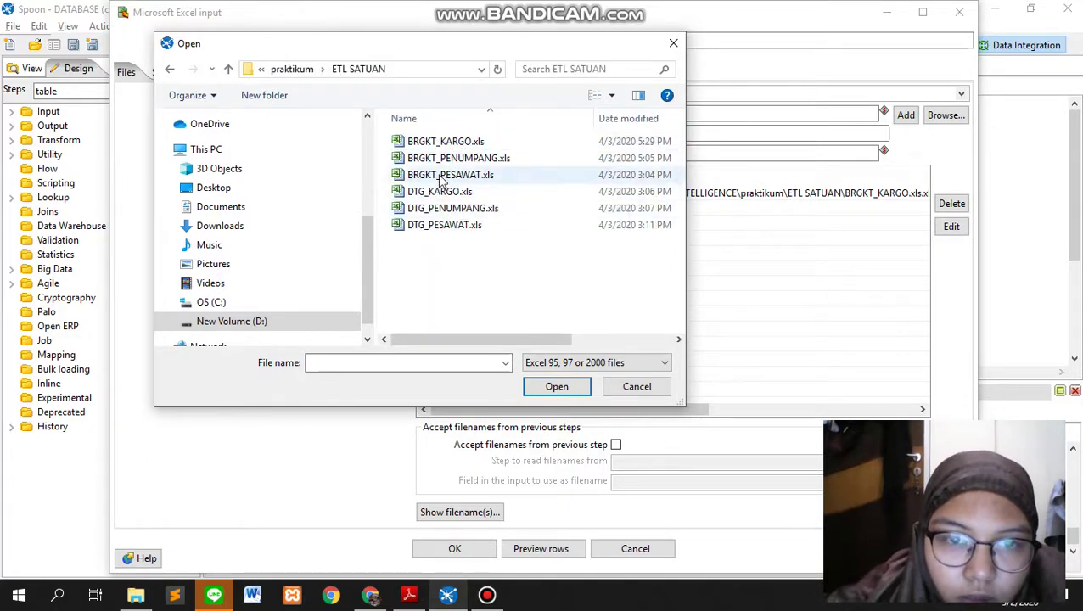
{"action": "left_click", "coordinate": [443, 142]}
{"action": "left_click", "coordinate": [626, 388]}
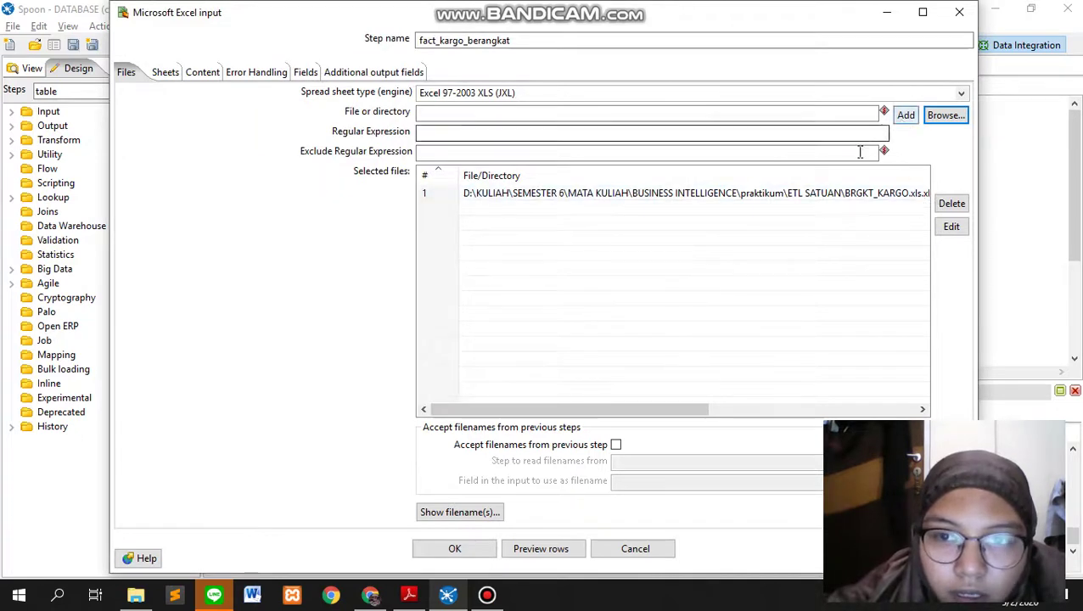
Step: Review the available sheets and the field definitions of the fact_kargo_berangkat Excel input
{"action": "left_click", "coordinate": [164, 72]}
{"action": "left_click", "coordinate": [492, 513]}
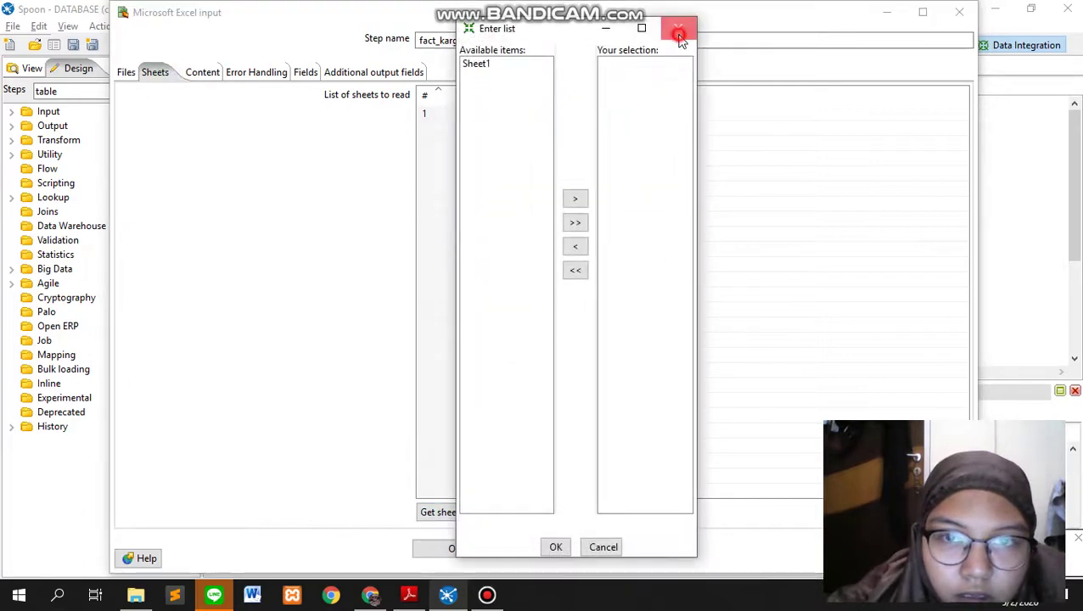
{"action": "left_click", "coordinate": [678, 28]}
{"action": "left_click", "coordinate": [295, 72]}
{"action": "left_click", "coordinate": [475, 548]}
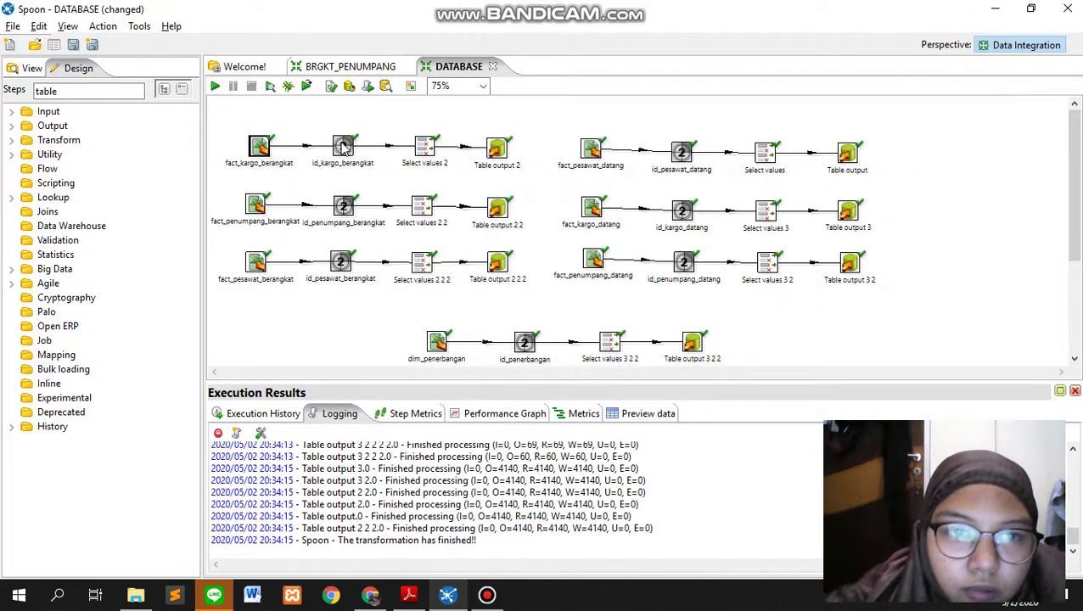
Step: Review the id_kargo_berangkat sequence settings and read the Add Sequence instructions in PEMBUATAN DATABASE OLAP.pdf in Adobe Reader
{"action": "double_click", "coordinate": [342, 146]}
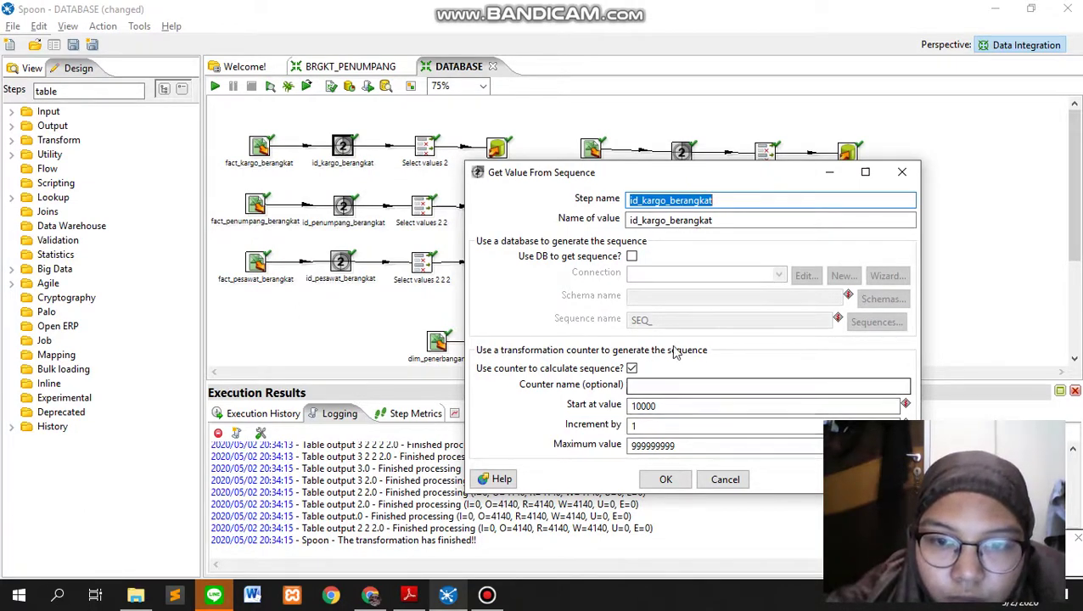
{"action": "left_click", "coordinate": [666, 480]}
{"action": "key", "text": "alt+Tab"}
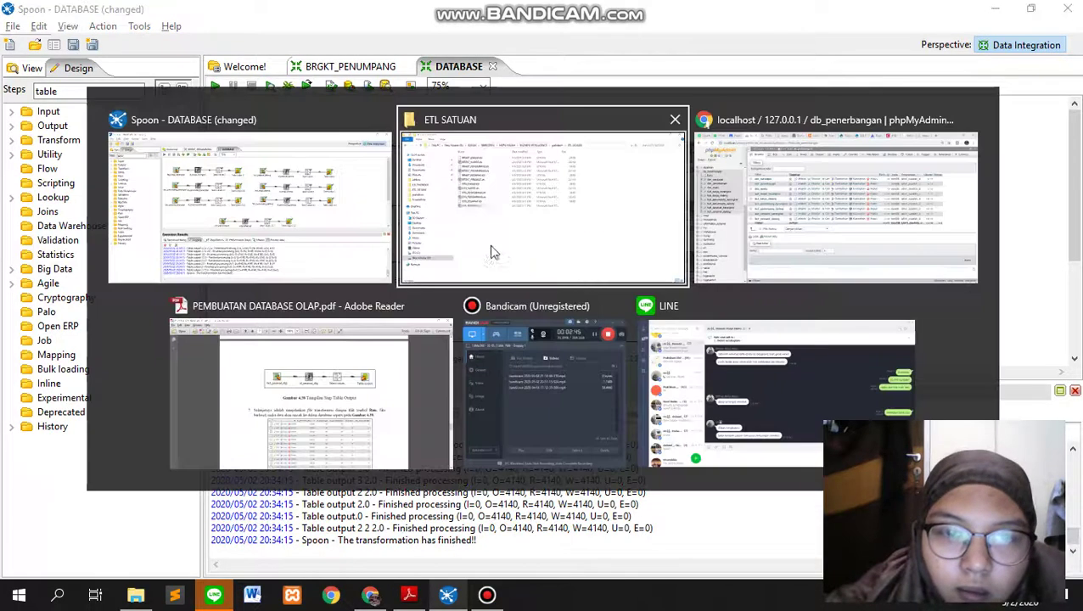
{"action": "key", "text": "alt+Tab"}
{"action": "key", "text": "alt+Tab"}
{"action": "scroll", "coordinate": [480, 318], "scroll_direction": "up", "scroll_amount": 3}
{"action": "scroll", "coordinate": [480, 319], "scroll_direction": "up", "scroll_amount": 20}
{"action": "scroll", "coordinate": [483, 307], "scroll_direction": "up", "scroll_amount": 15}
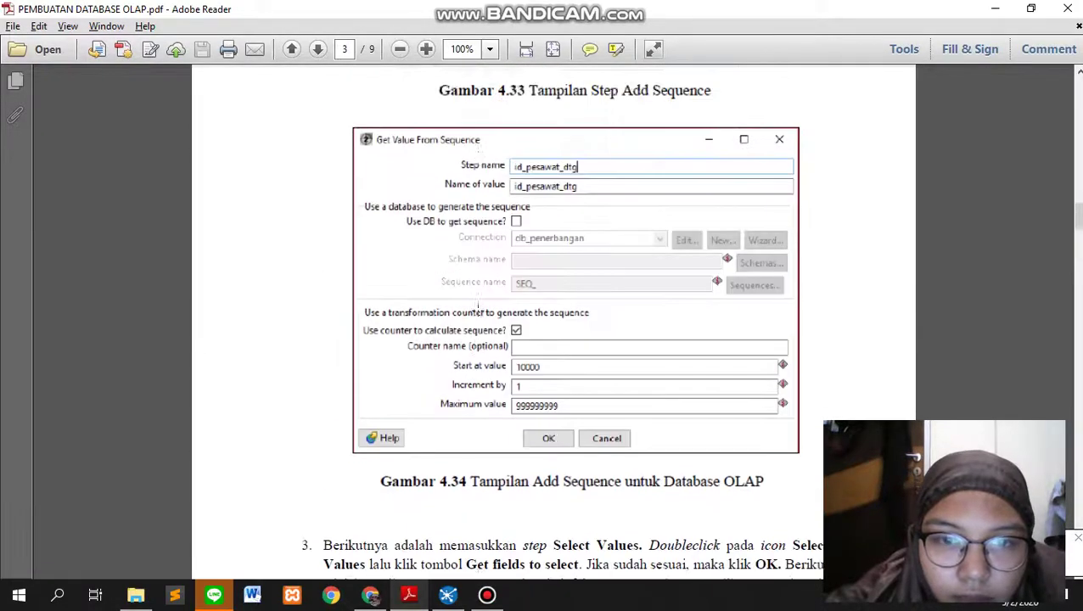
{"action": "scroll", "coordinate": [479, 306], "scroll_direction": "up", "scroll_amount": 5}
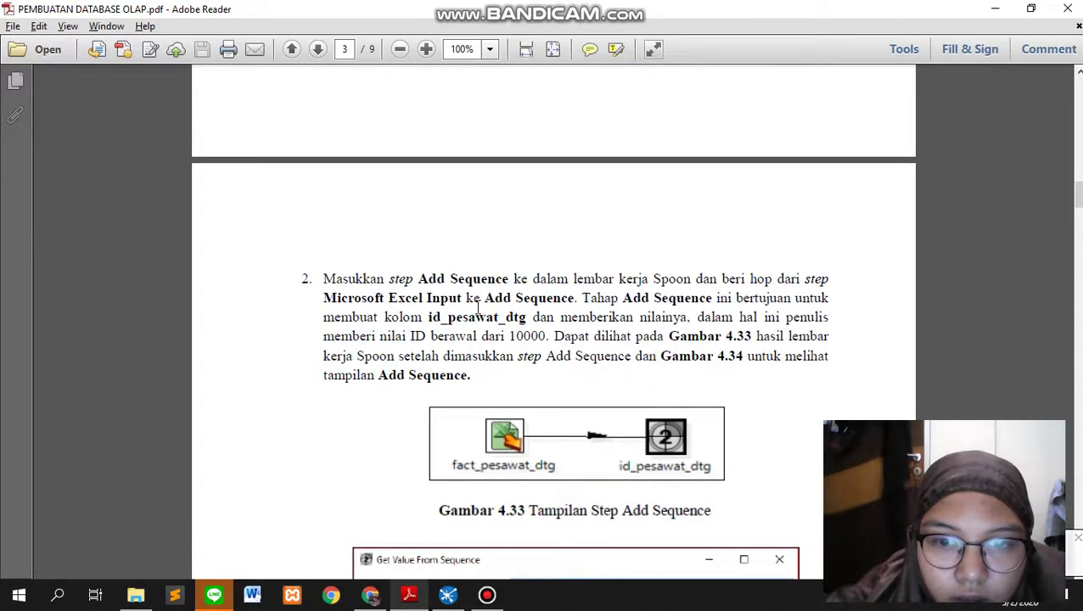
{"action": "scroll", "coordinate": [479, 307], "scroll_direction": "down", "scroll_amount": 1}
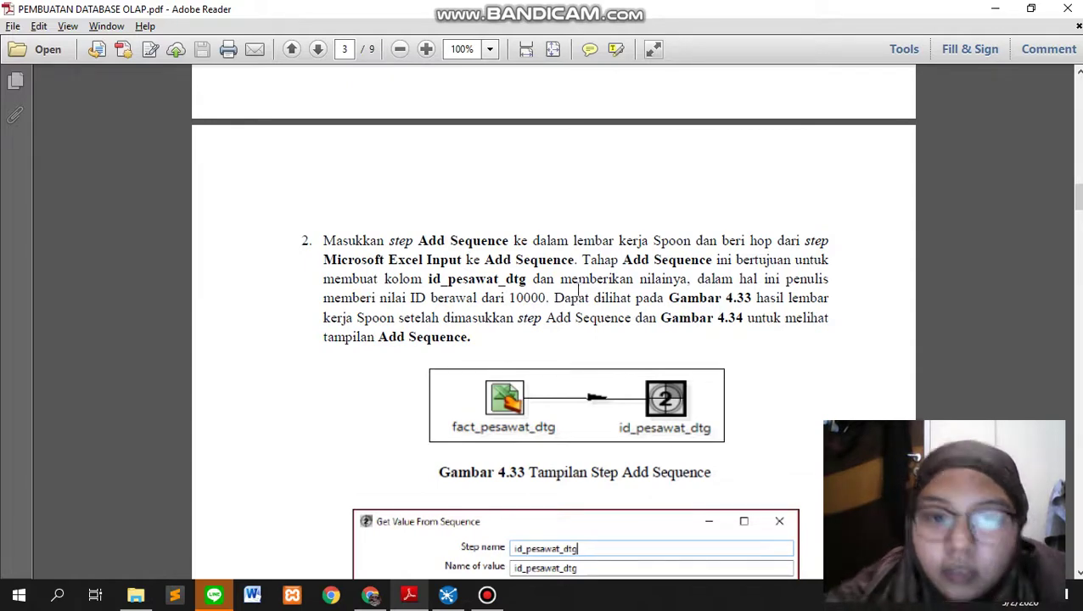
{"action": "key", "text": "alt+Tab"}
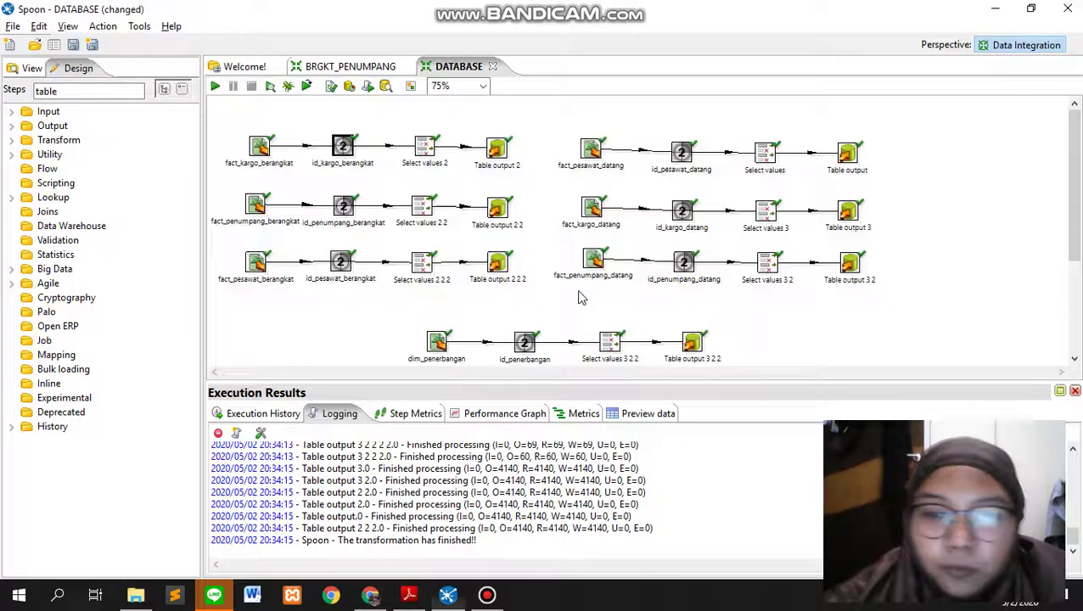
Step: Examine the fields chosen in Select values 2 and the database connection settings used by Table output 2
{"action": "double_click", "coordinate": [433, 148]}
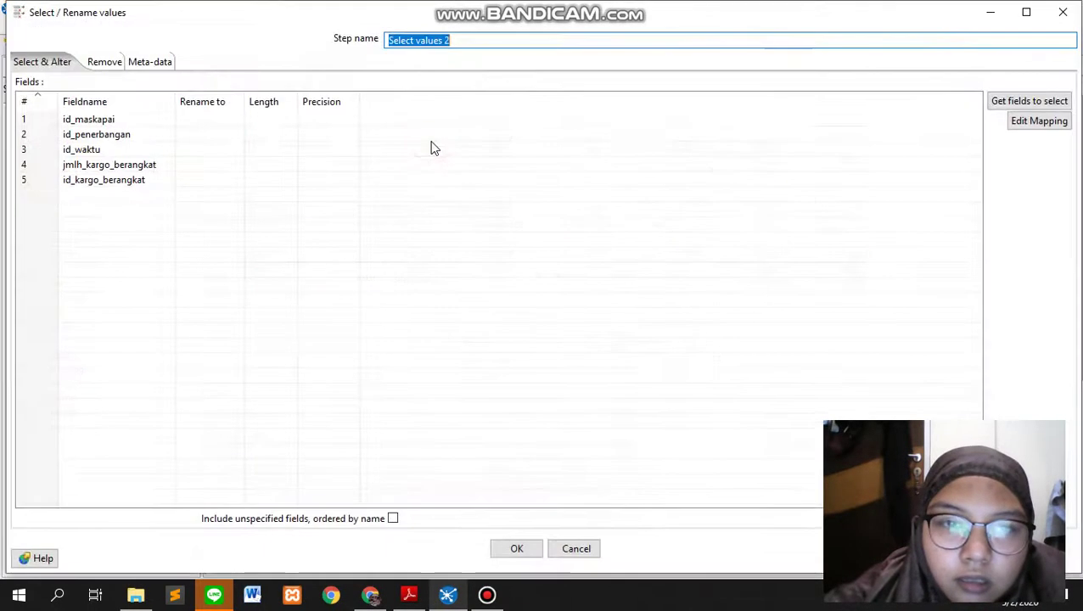
{"action": "left_click", "coordinate": [525, 548]}
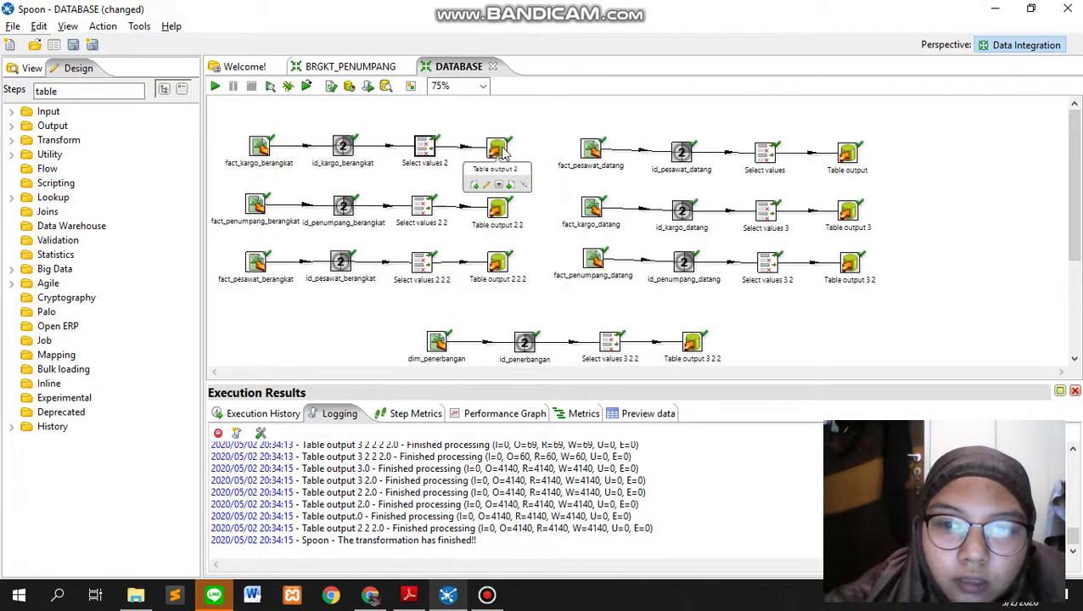
{"action": "double_click", "coordinate": [503, 150]}
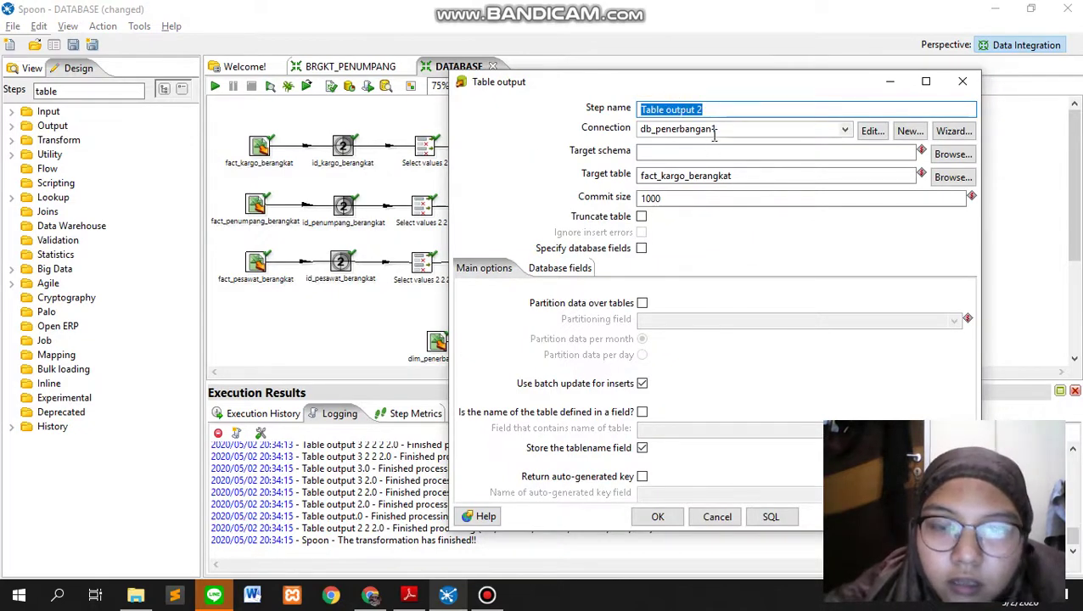
{"action": "left_click", "coordinate": [873, 131]}
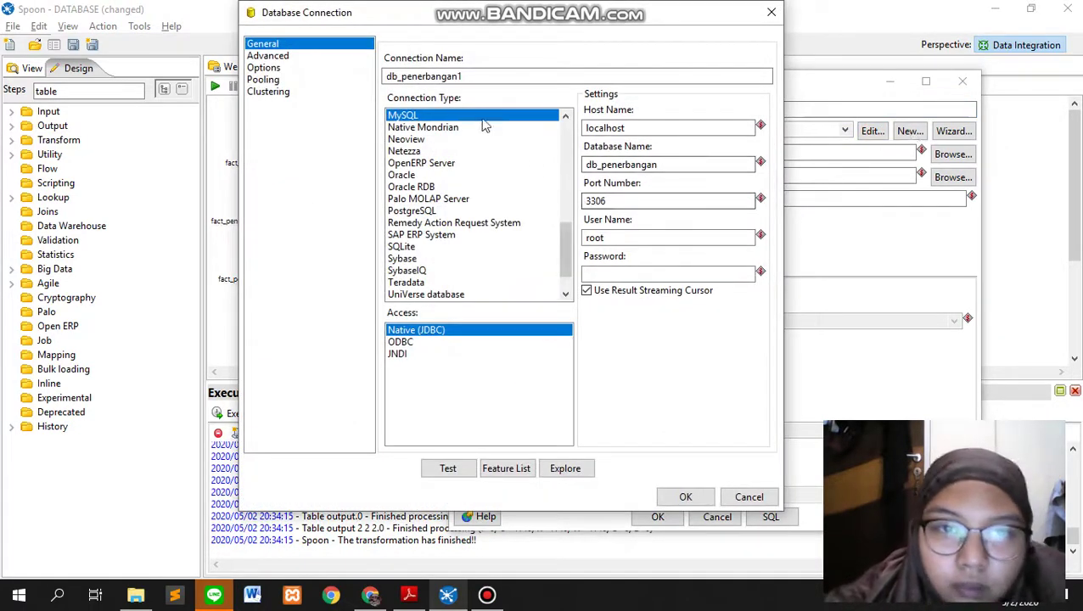
{"action": "left_click", "coordinate": [465, 76]}
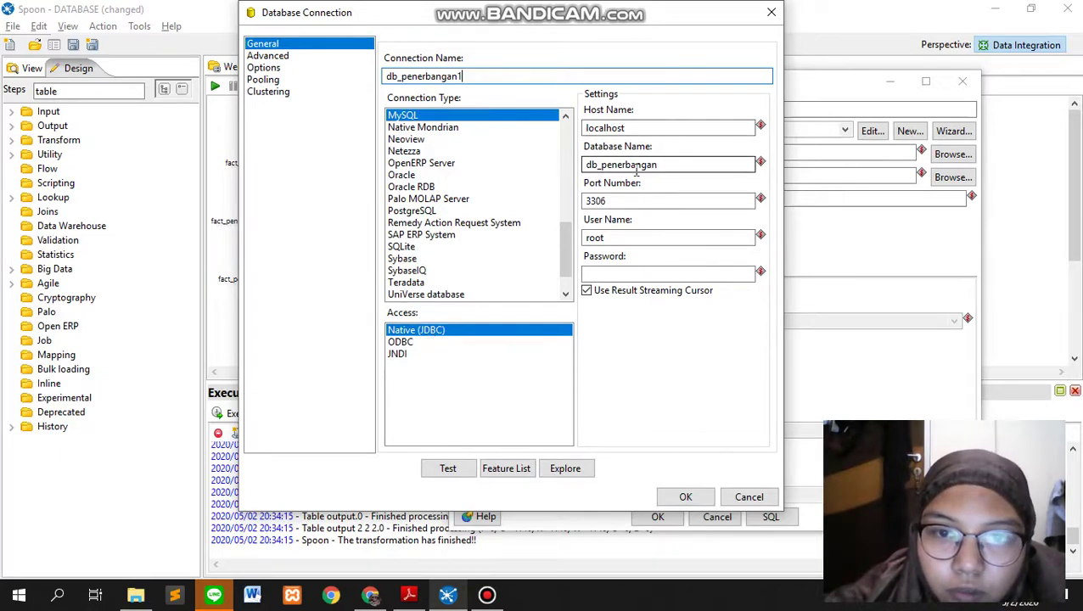
{"action": "key", "text": "alt+Tab"}
{"action": "key", "text": "alt+Tab"}
{"action": "key", "text": "alt+Tab"}
{"action": "key", "text": "alt+Tab"}
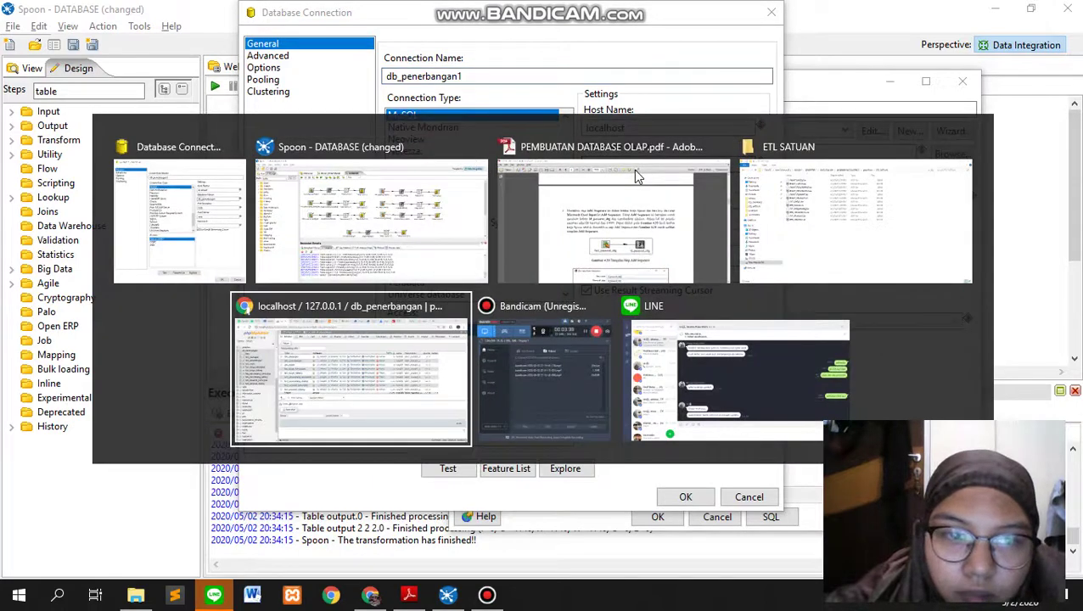
{"action": "key", "text": "alt+Tab"}
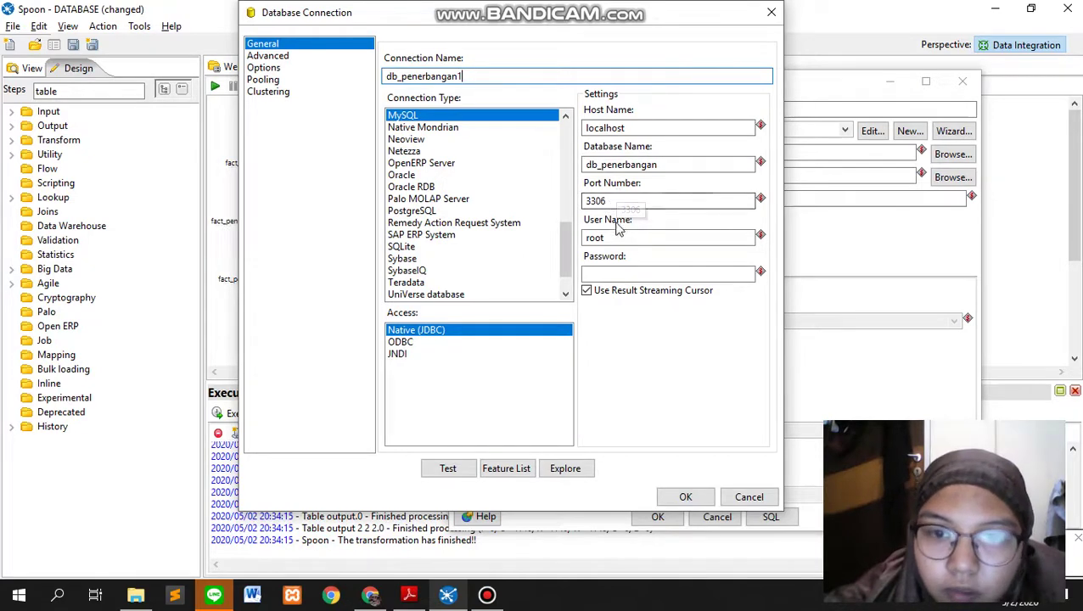
Step: Test the db_penerbangan1 database connection and close its settings
{"action": "left_click", "coordinate": [448, 469]}
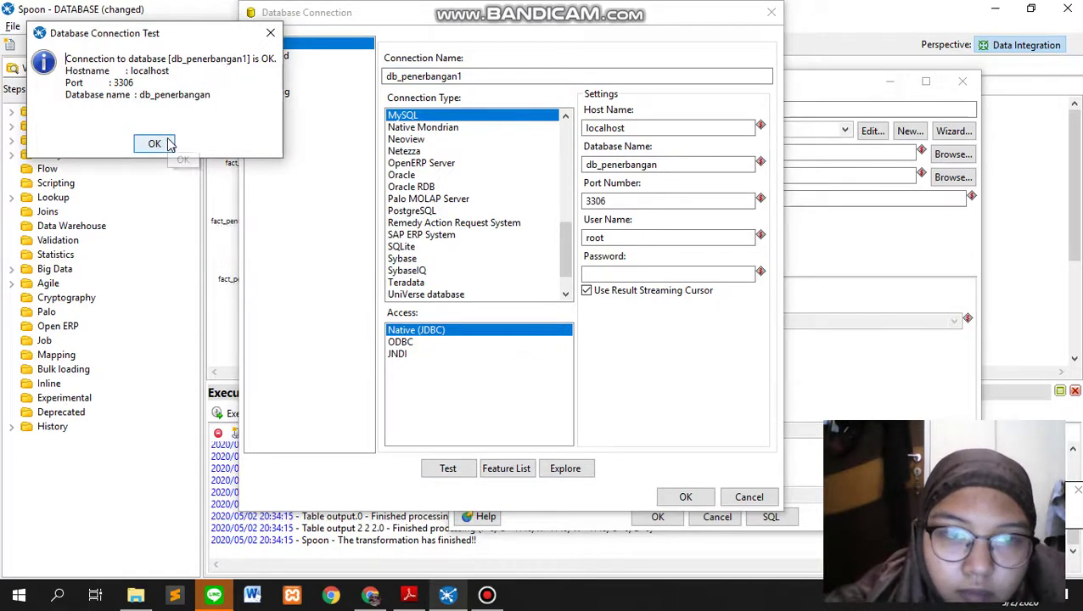
{"action": "left_click", "coordinate": [154, 144]}
{"action": "left_click", "coordinate": [685, 496]}
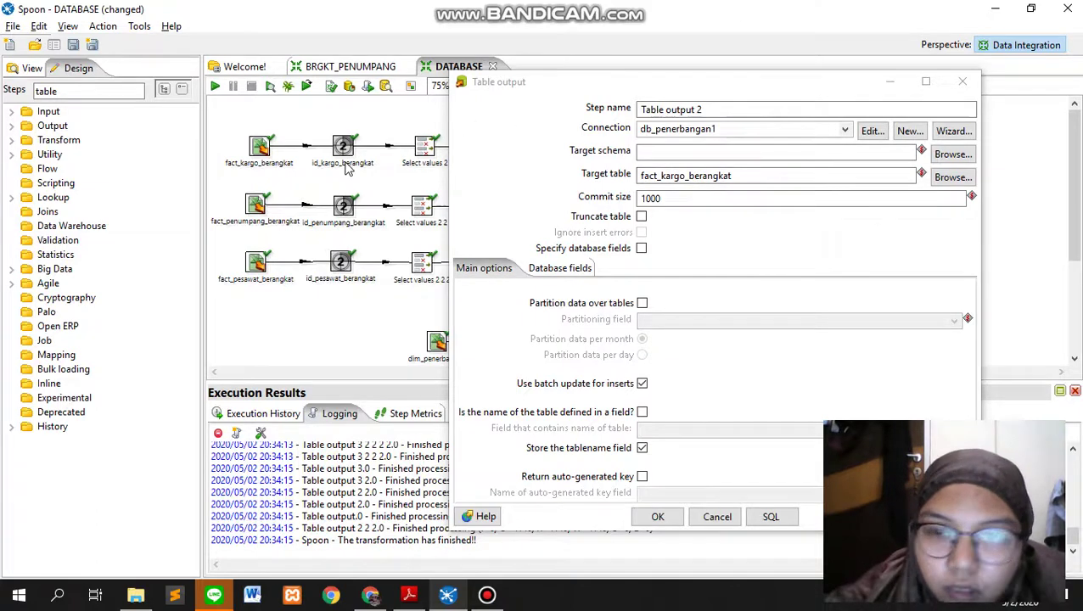
Step: Review the target table of Table output 2 and its generated SQL statements without executing them
{"action": "left_click", "coordinate": [751, 176]}
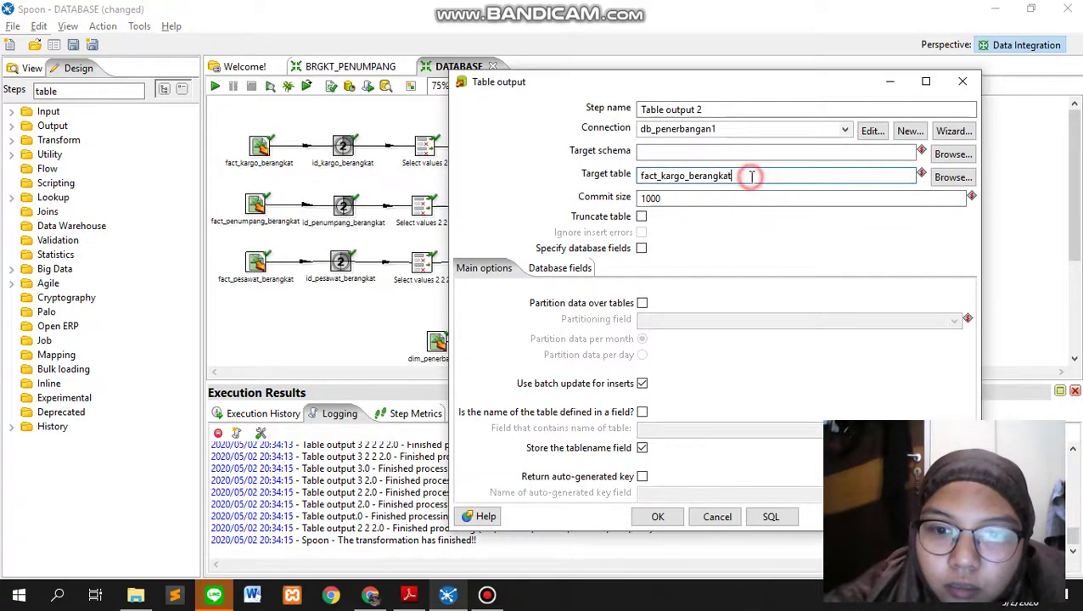
{"action": "left_click", "coordinate": [779, 520]}
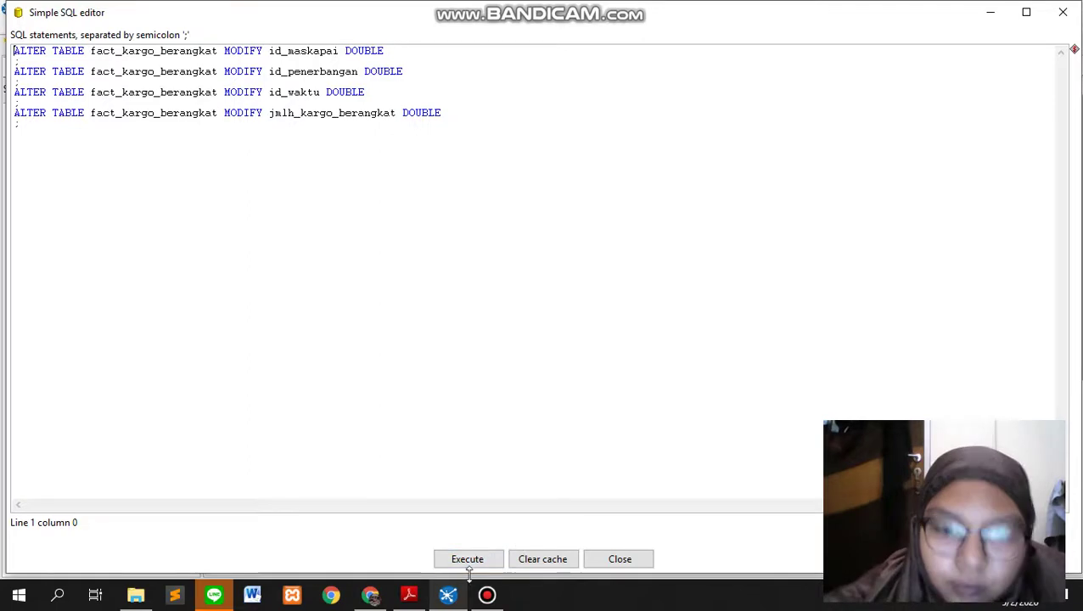
{"action": "left_click", "coordinate": [619, 560]}
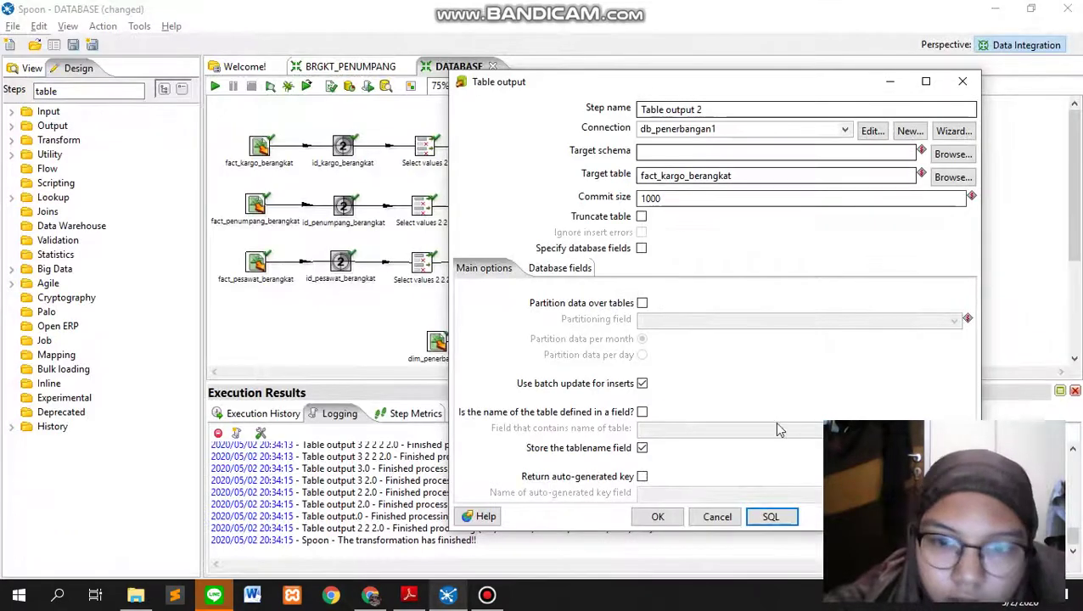
{"action": "left_click", "coordinate": [655, 515]}
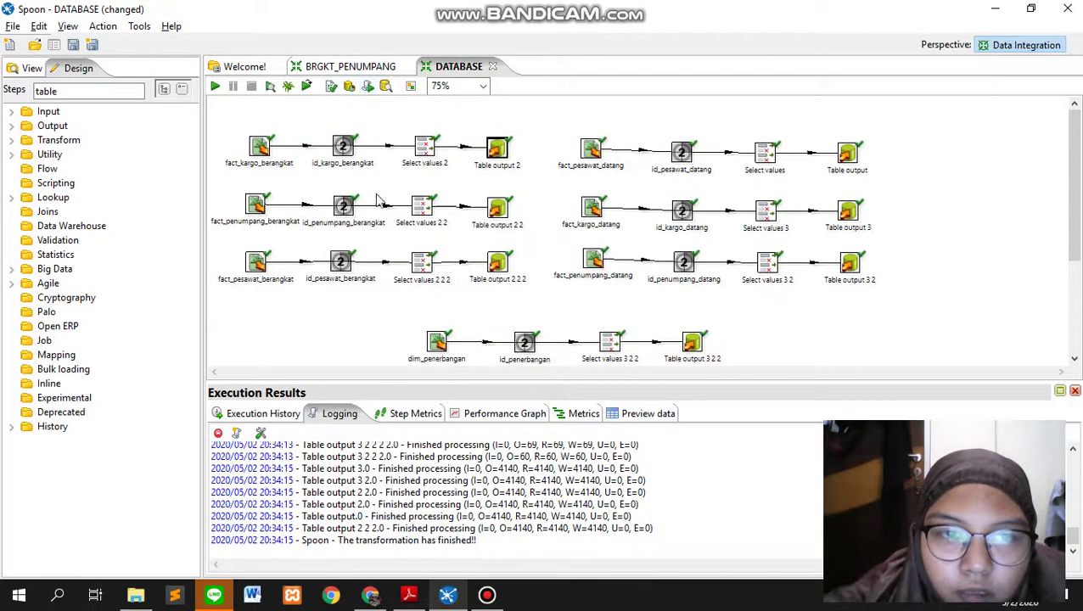
Step: Review the source file, available sheets and field definitions of the dim_penerbangan Excel input
{"action": "scroll", "coordinate": [474, 258], "scroll_direction": "down", "scroll_amount": 4}
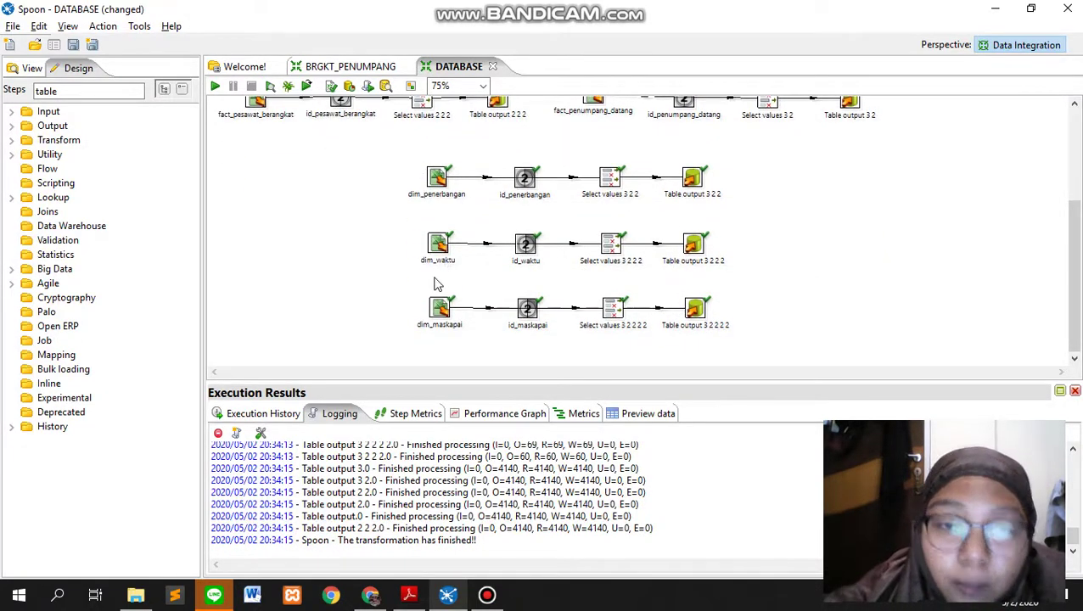
{"action": "left_click", "coordinate": [407, 180]}
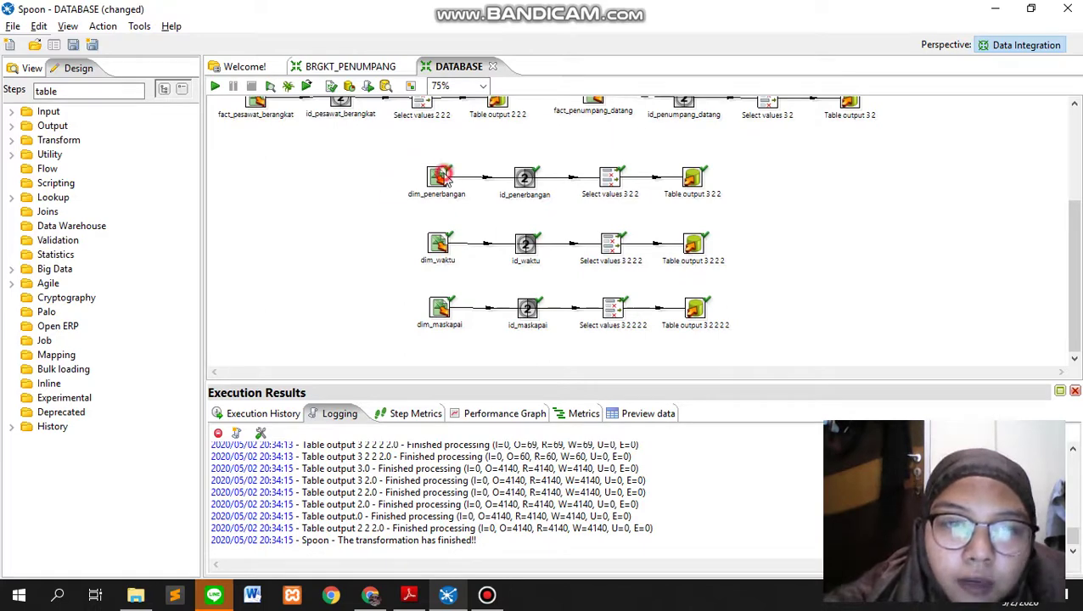
{"action": "double_click", "coordinate": [442, 176]}
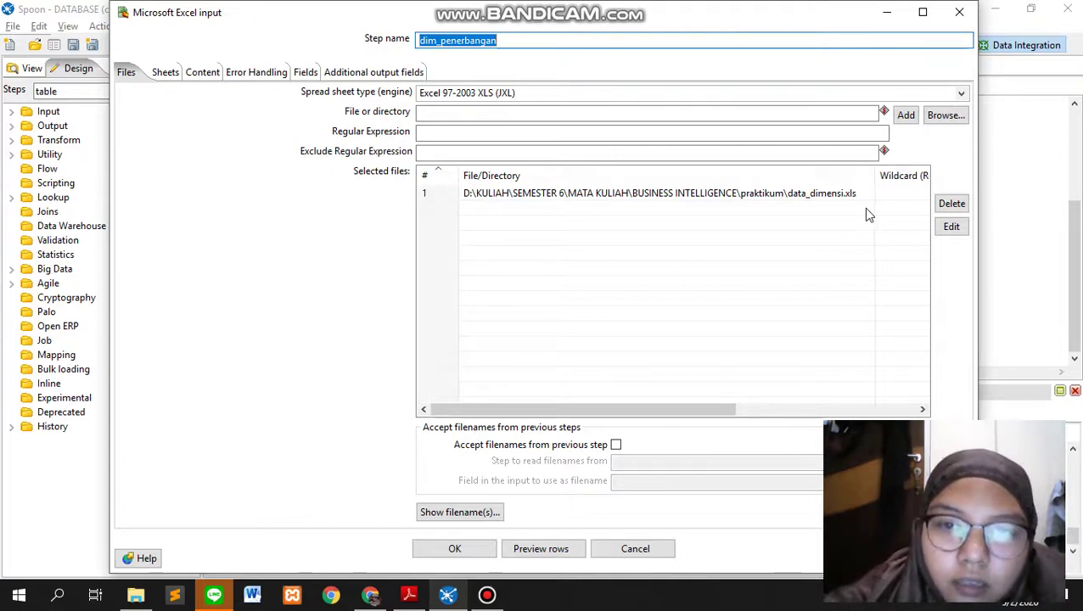
{"action": "left_click", "coordinate": [164, 78]}
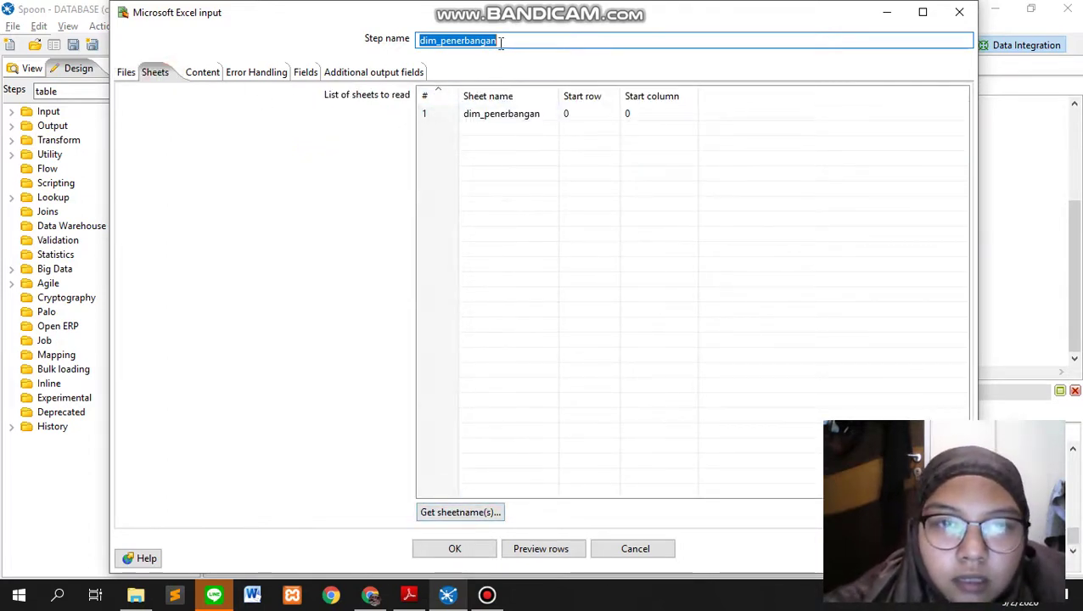
{"action": "left_click", "coordinate": [450, 520]}
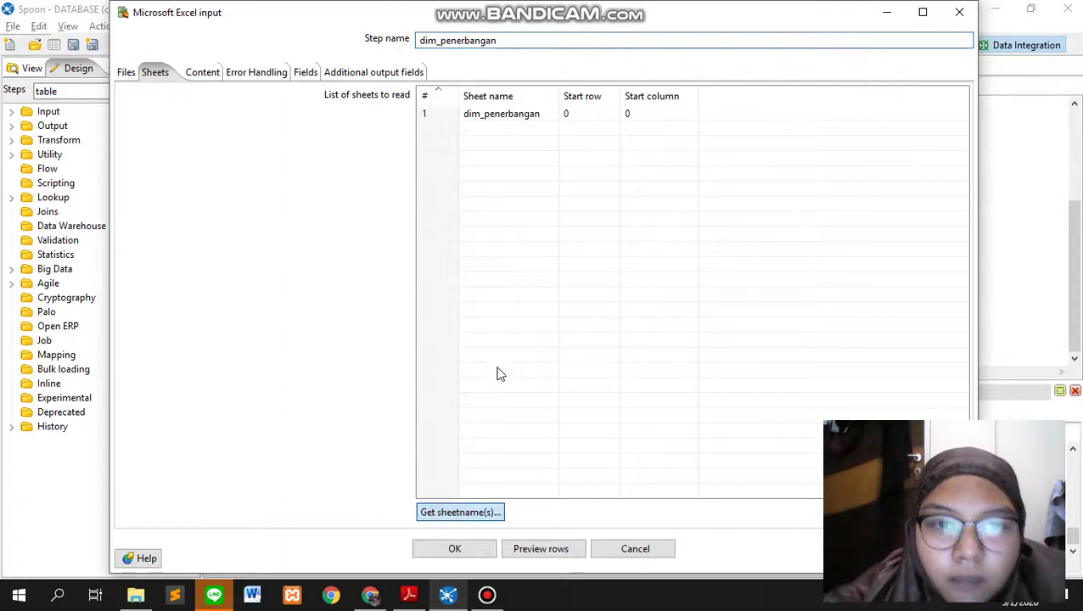
{"action": "left_click", "coordinate": [499, 76]}
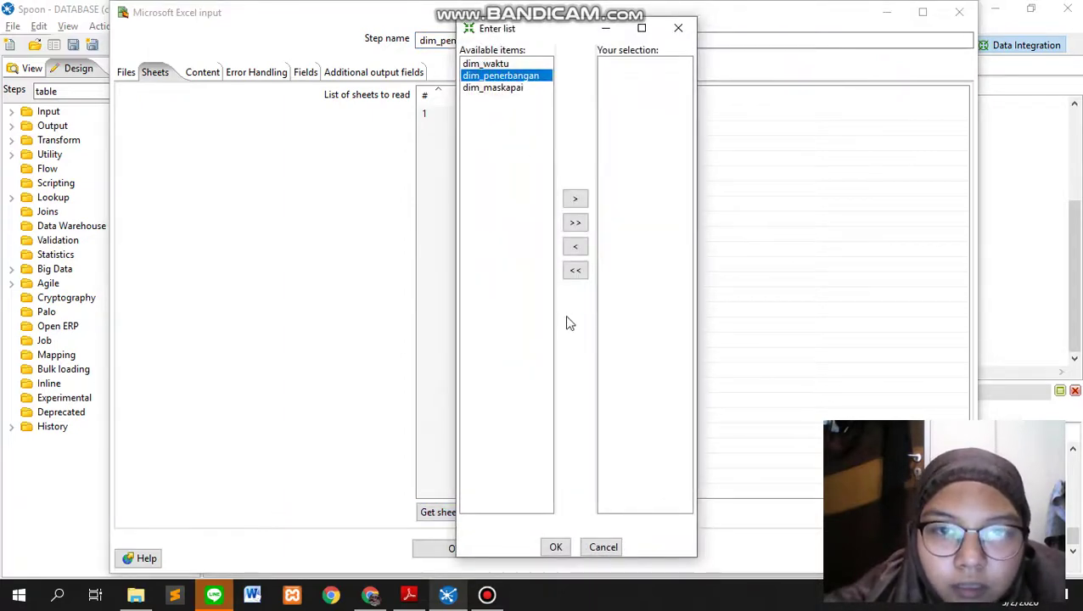
{"action": "left_click", "coordinate": [679, 28]}
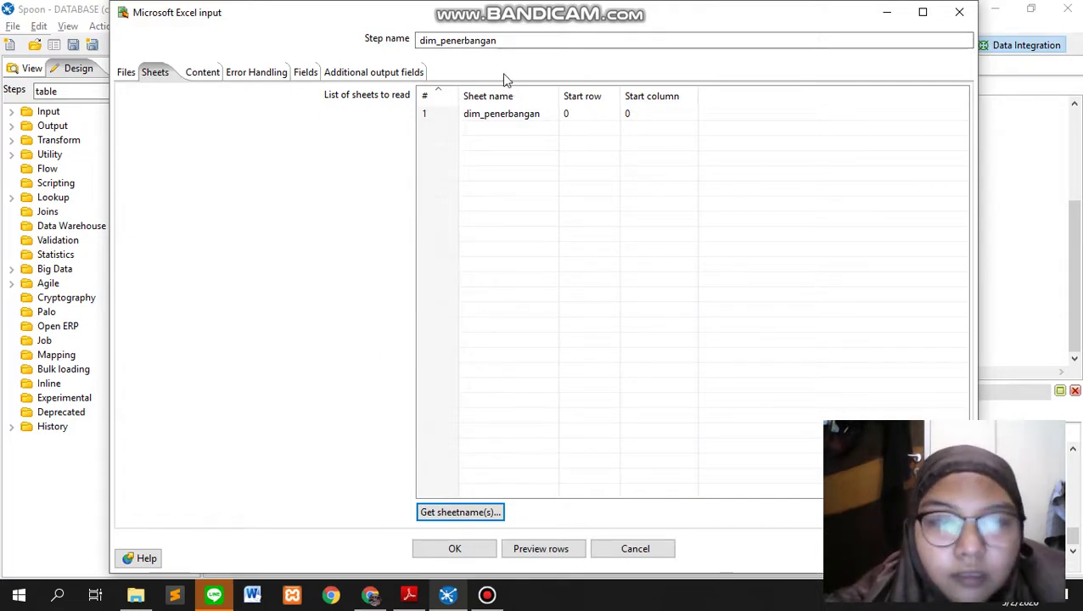
{"action": "left_click", "coordinate": [306, 73]}
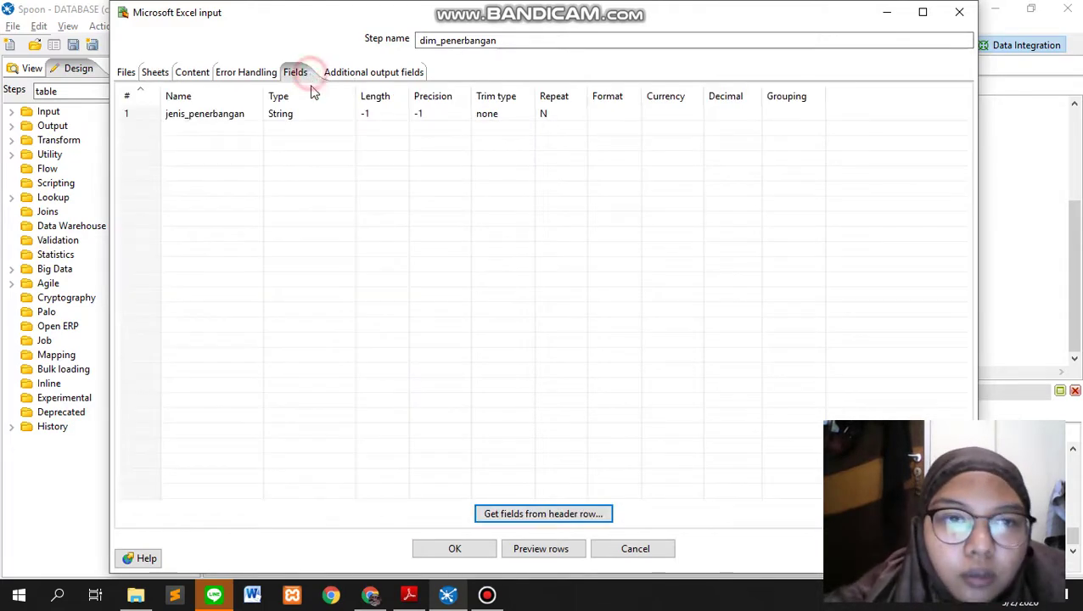
{"action": "left_click", "coordinate": [469, 556]}
Step: Review the counter settings of the id_penerbangan sequence
{"action": "double_click", "coordinate": [524, 190]}
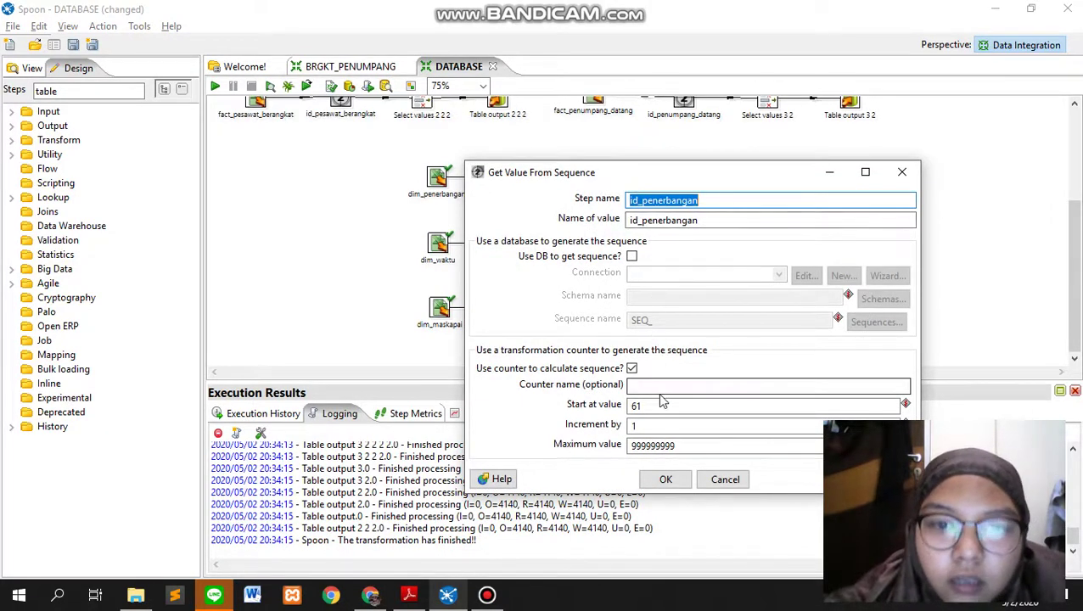
{"action": "left_click_drag", "start_coordinate": [651, 173], "coordinate": [783, 103]}
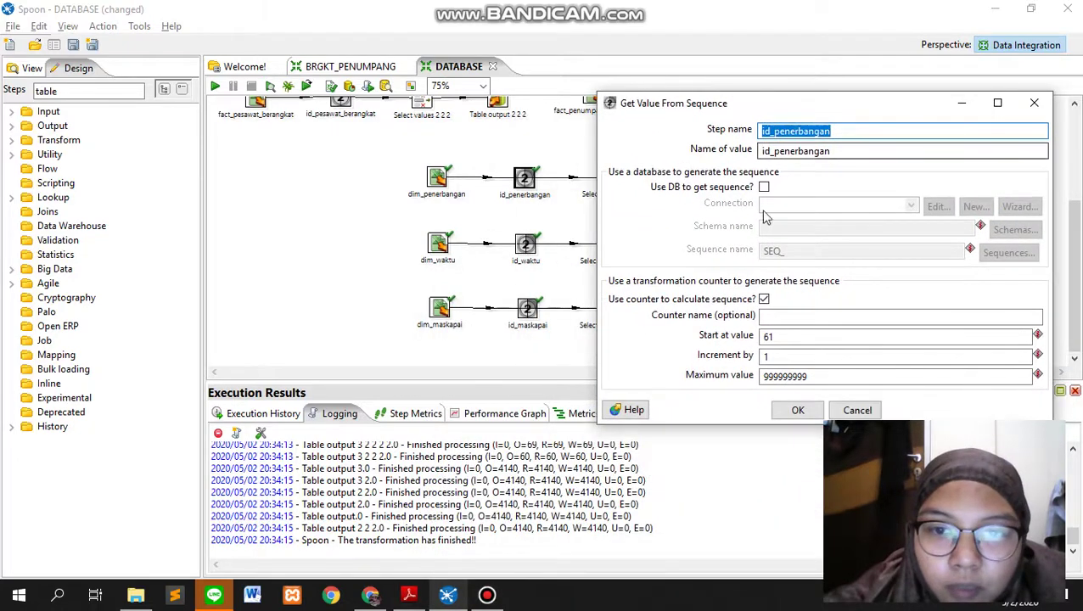
{"action": "left_click", "coordinate": [797, 410]}
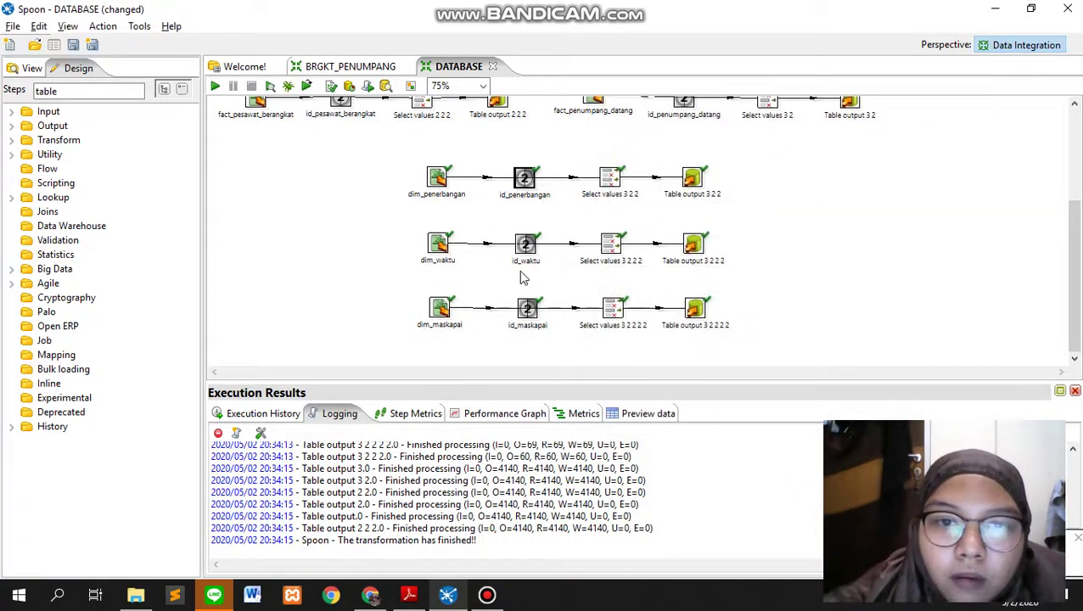
Step: Review the counter settings of the id_waktu and id_maskapai sequences without changing them
{"action": "double_click", "coordinate": [525, 244]}
{"action": "left_click", "coordinate": [798, 410]}
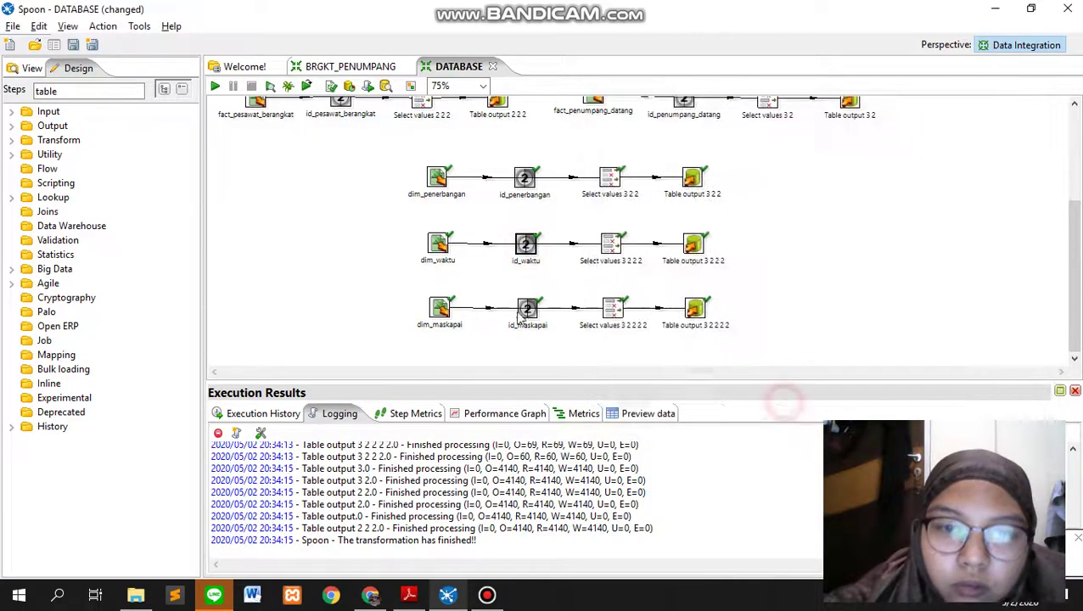
{"action": "double_click", "coordinate": [546, 288]}
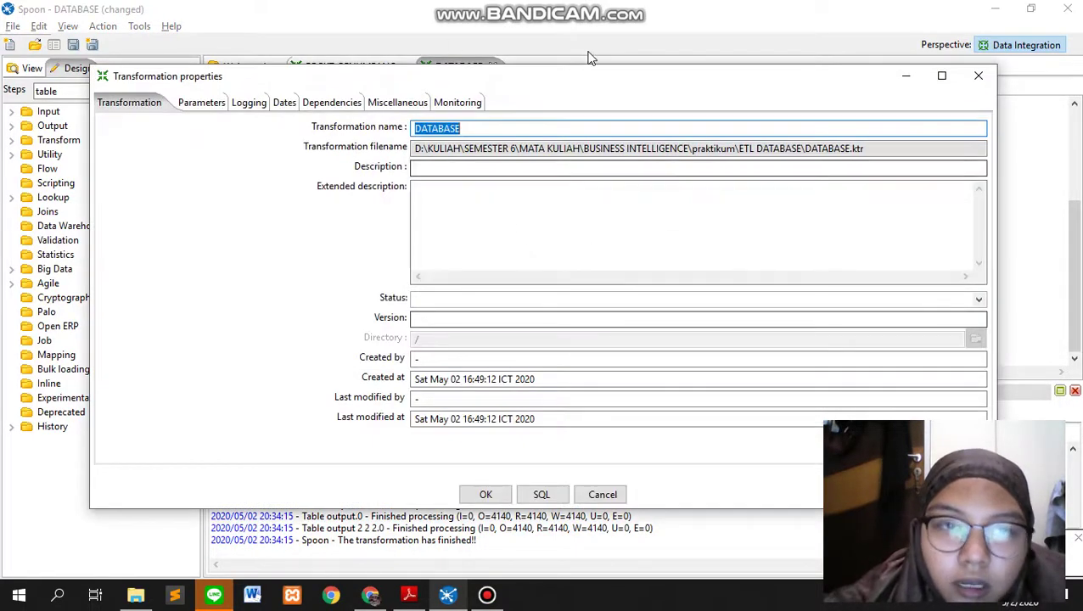
{"action": "left_click", "coordinate": [977, 76]}
{"action": "double_click", "coordinate": [527, 309]}
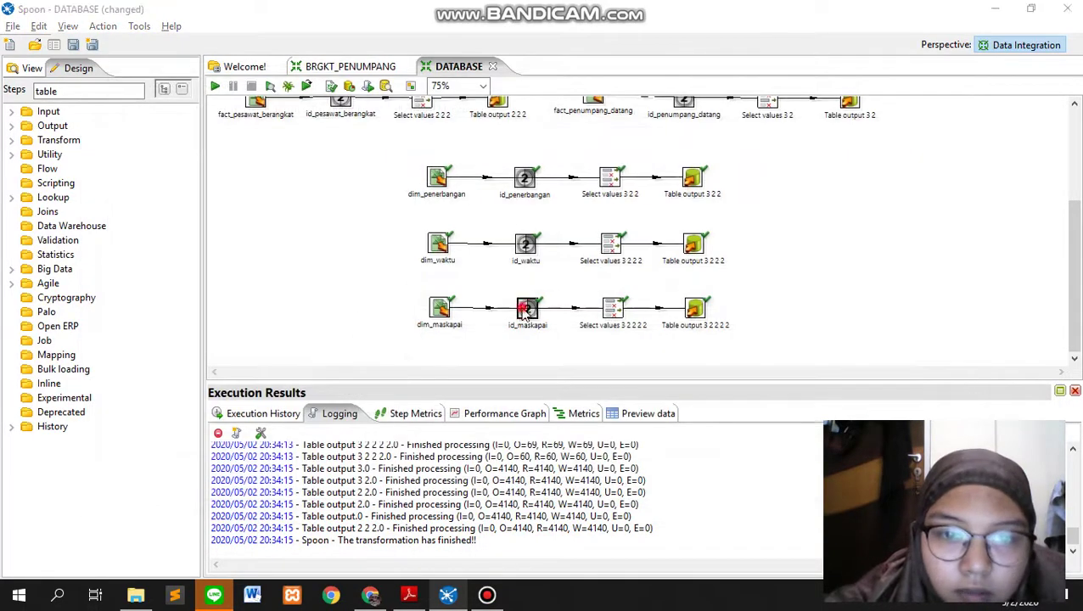
{"action": "left_click", "coordinate": [798, 410]}
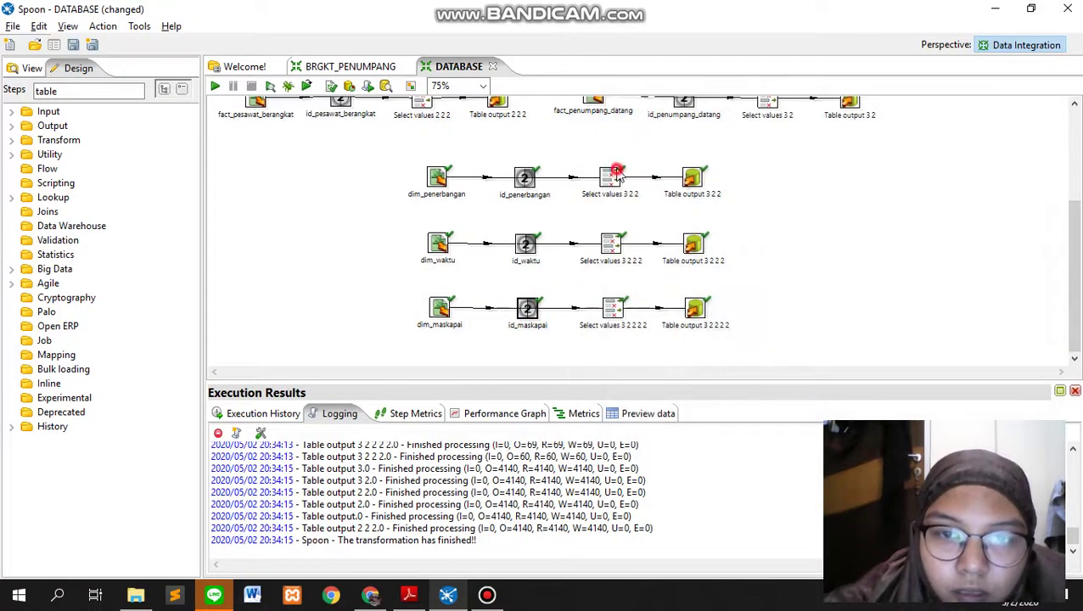
Step: Review the field selection of Select values 3 2 2 and the target table and generated SQL of Table output 3 2 2 without executing it
{"action": "double_click", "coordinate": [618, 176]}
{"action": "left_click", "coordinate": [509, 547]}
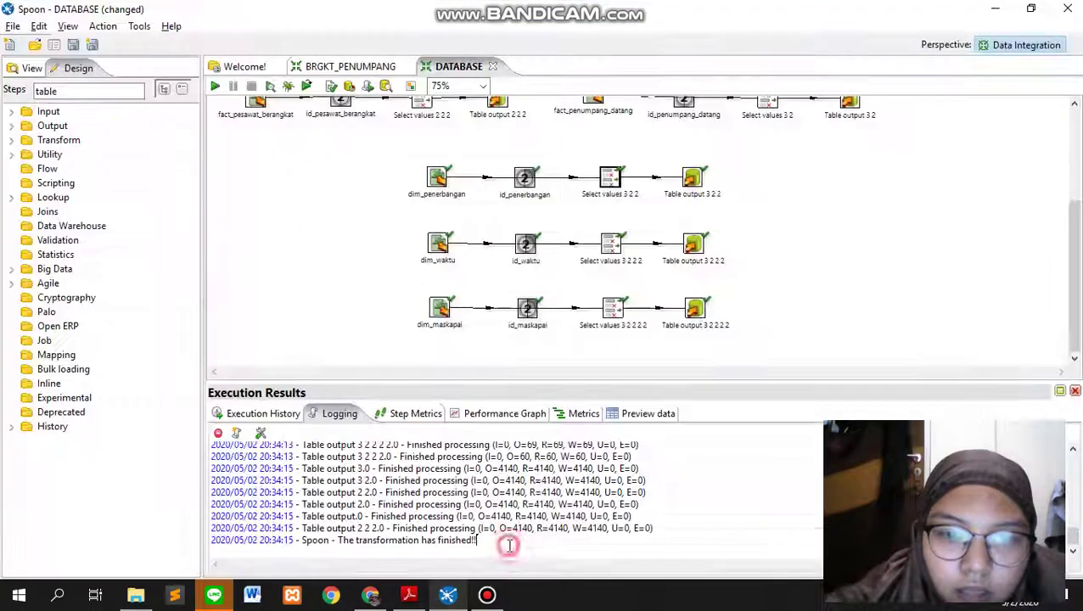
{"action": "double_click", "coordinate": [687, 169]}
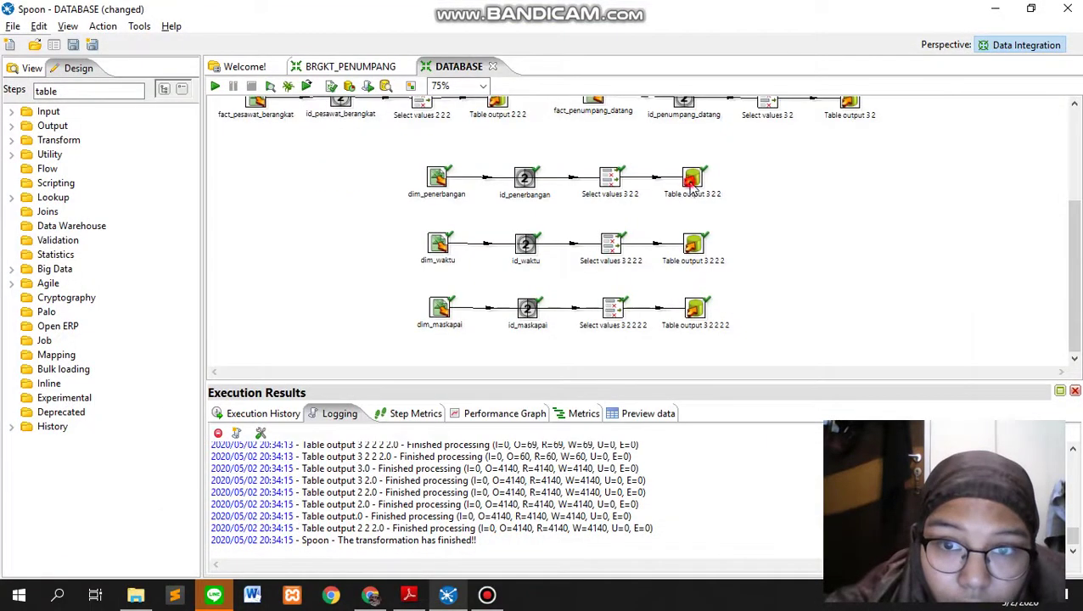
{"action": "double_click", "coordinate": [692, 178]}
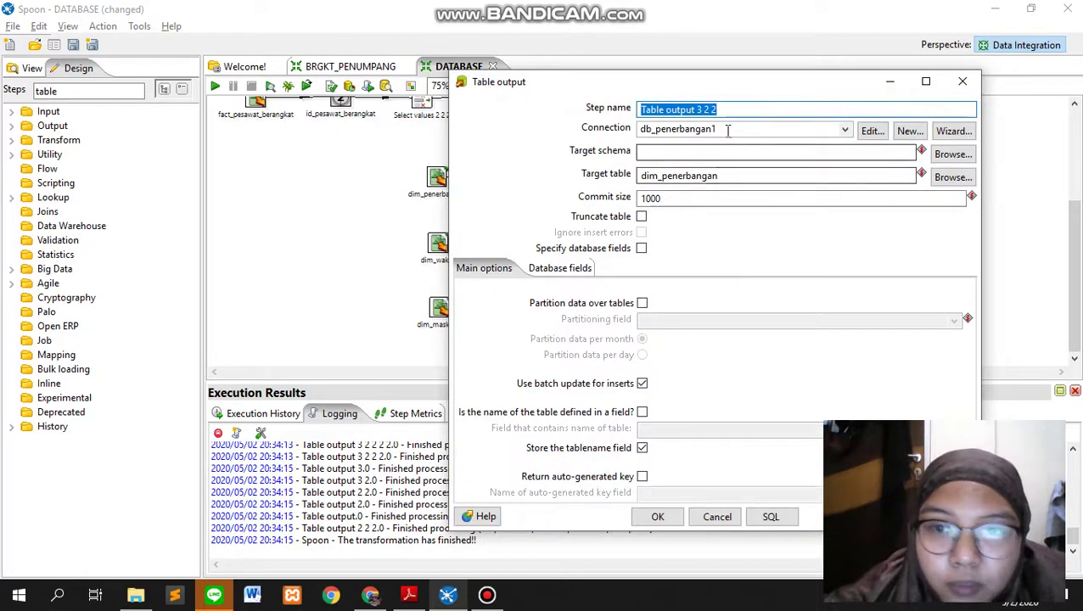
{"action": "left_click", "coordinate": [770, 517]}
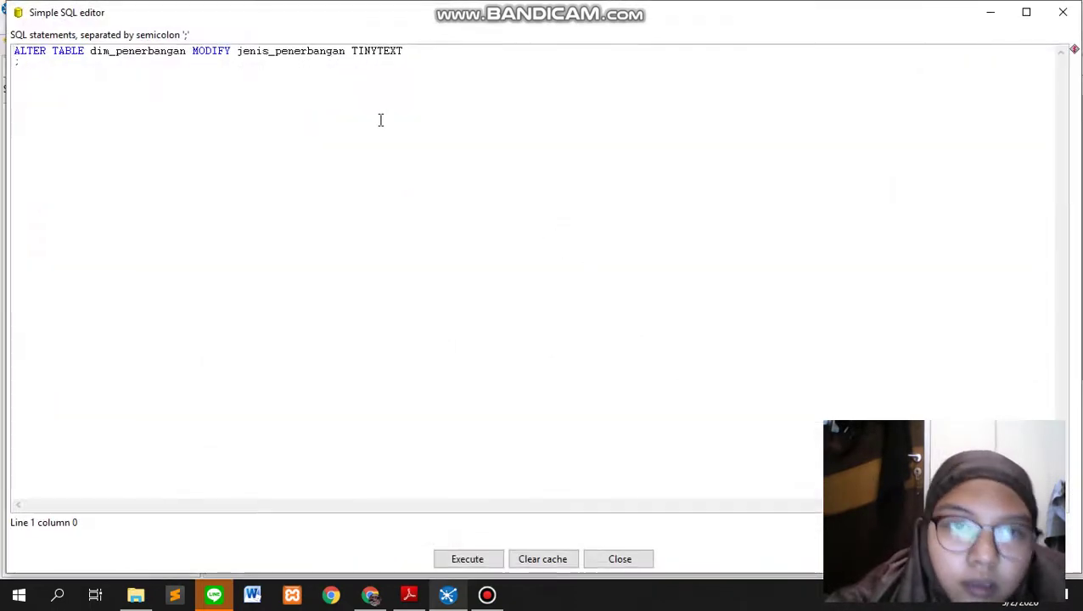
{"action": "left_click", "coordinate": [1061, 12]}
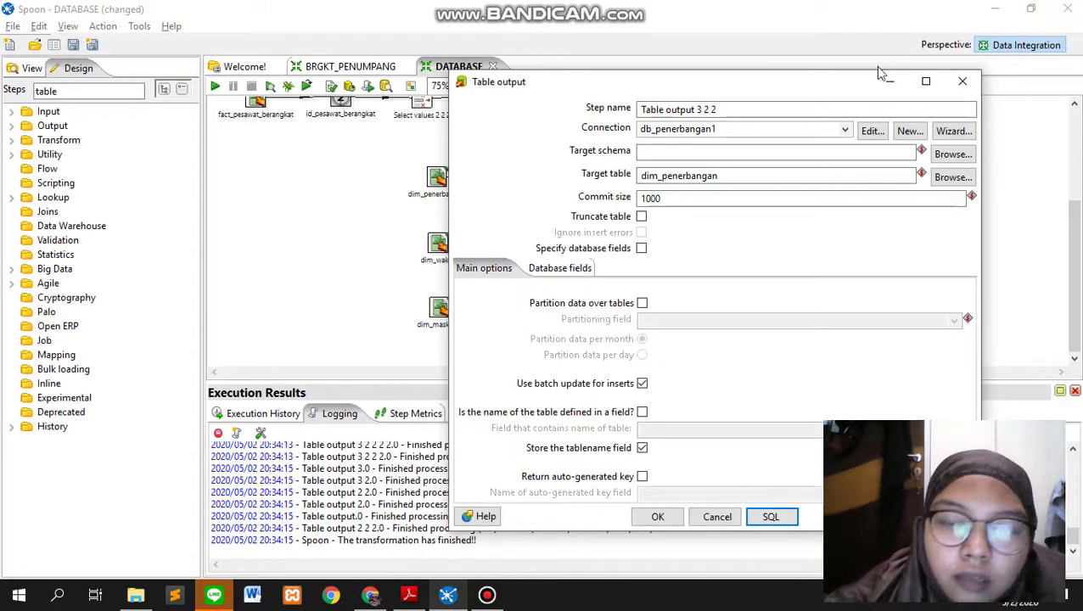
{"action": "left_click", "coordinate": [657, 518]}
Step: Run the DATABASE transformation with local execution and basic logging
{"action": "scroll", "coordinate": [342, 140], "scroll_direction": "up", "scroll_amount": 2}
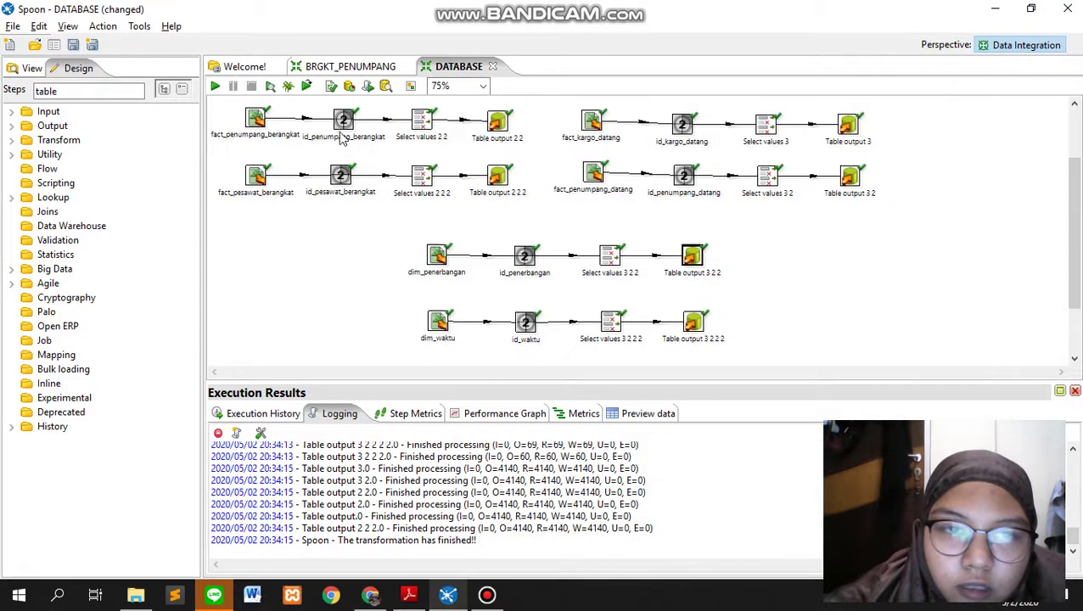
{"action": "left_click", "coordinate": [214, 88]}
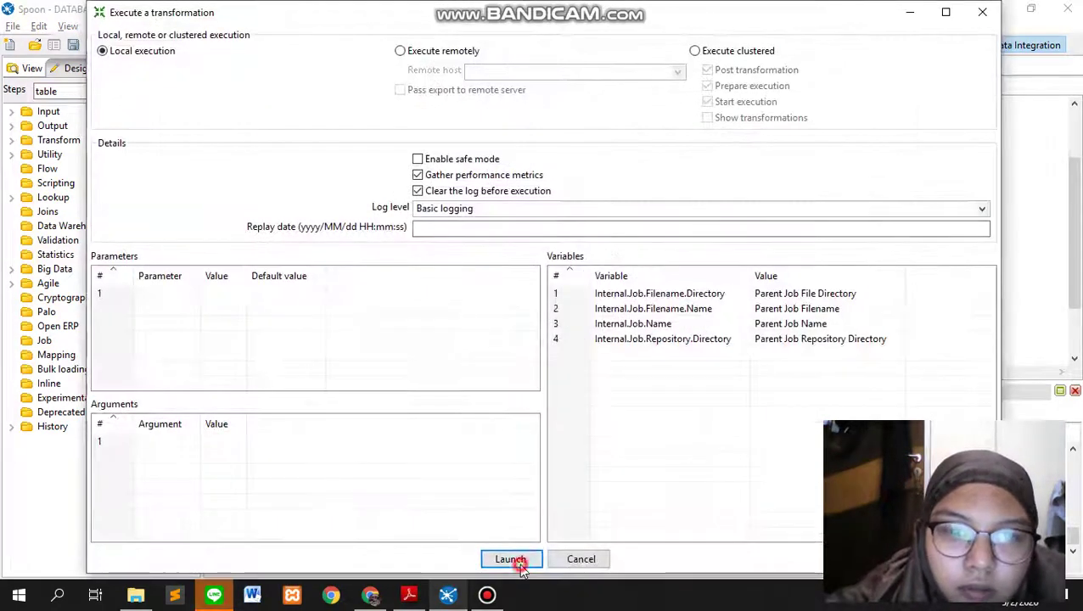
{"action": "left_click", "coordinate": [511, 558]}
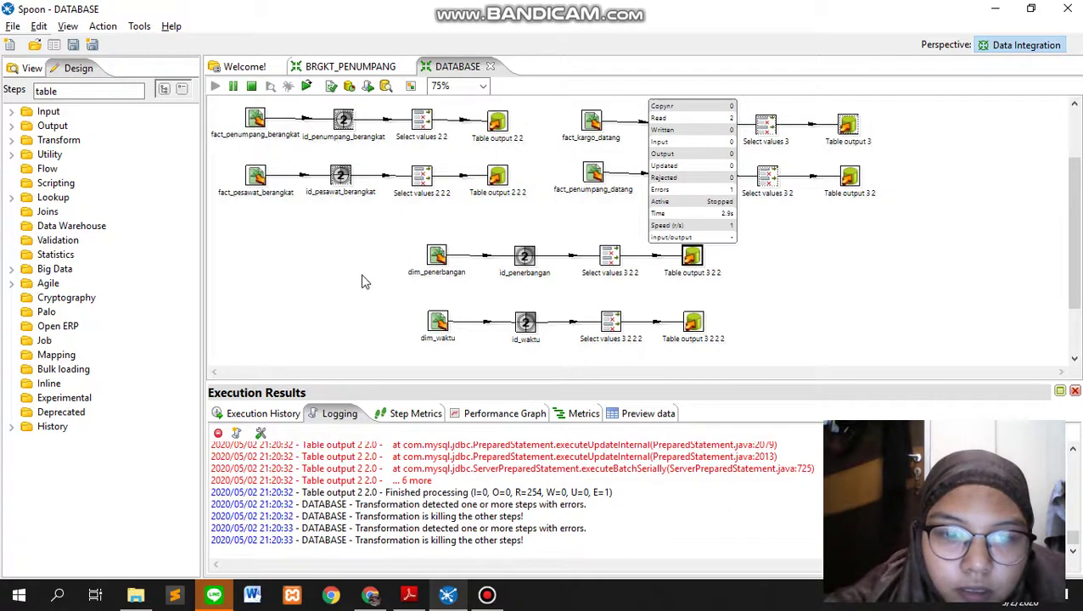
Step: Examine the run status of every fact and dimension flow on the transformation canvas
{"action": "scroll", "coordinate": [362, 280], "scroll_direction": "down", "scroll_amount": 3}
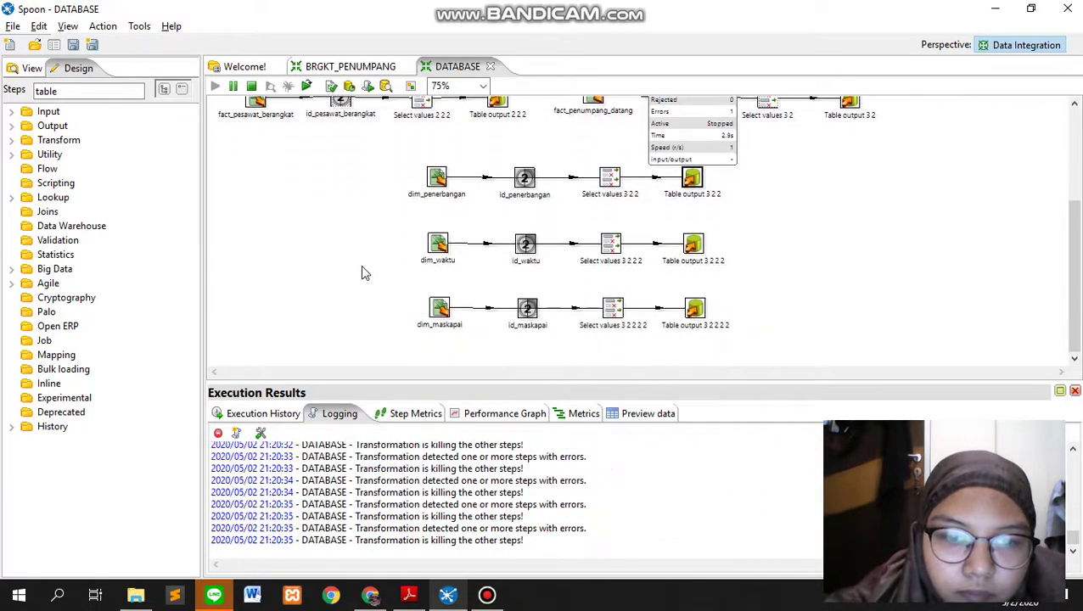
{"action": "scroll", "coordinate": [362, 266], "scroll_direction": "up", "scroll_amount": 3}
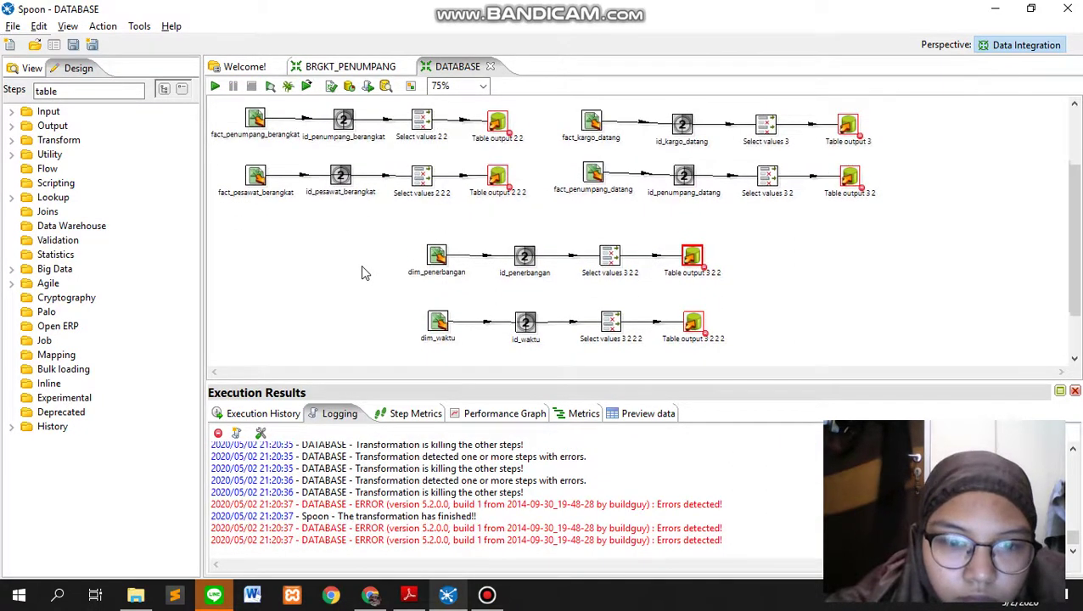
{"action": "scroll", "coordinate": [361, 266], "scroll_direction": "down", "scroll_amount": 3}
{"action": "scroll", "coordinate": [361, 267], "scroll_direction": "up", "scroll_amount": 6}
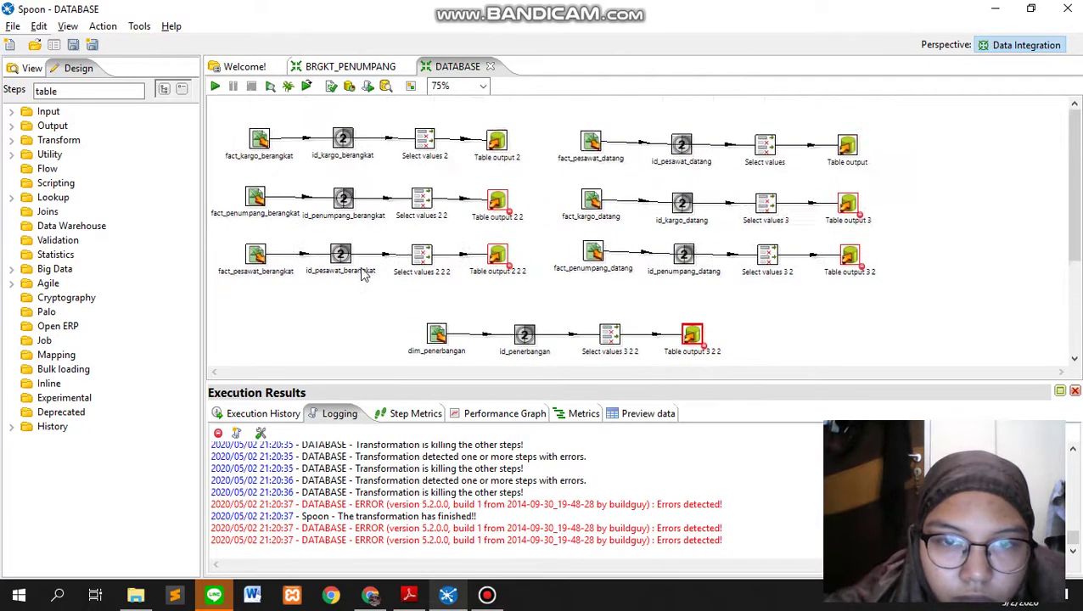
{"action": "scroll", "coordinate": [363, 272], "scroll_direction": "up", "scroll_amount": 1}
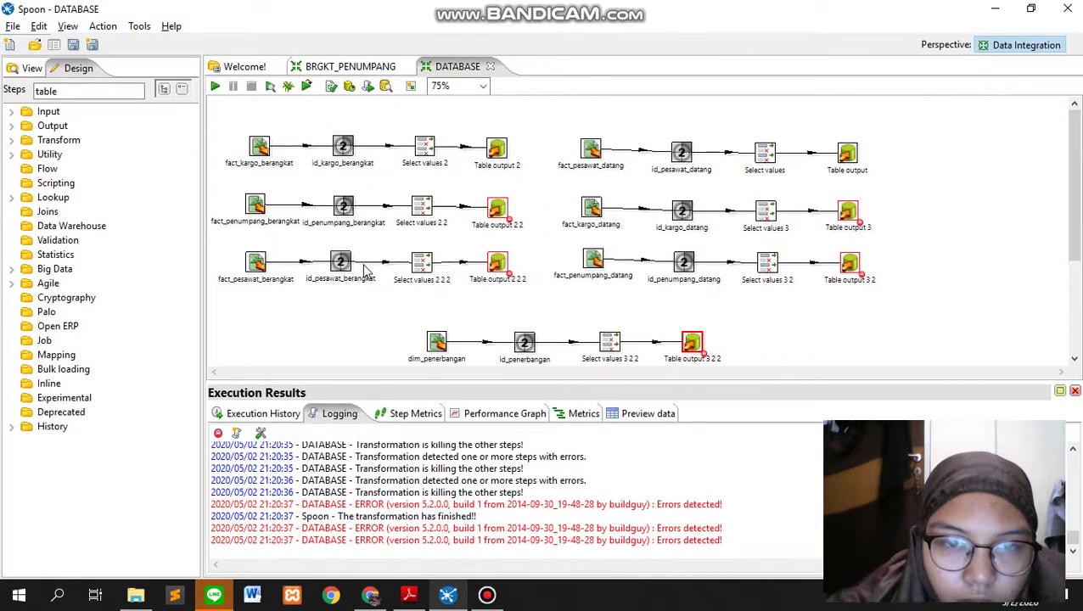
{"action": "scroll", "coordinate": [355, 253], "scroll_direction": "down", "scroll_amount": 2}
{"action": "scroll", "coordinate": [354, 253], "scroll_direction": "up", "scroll_amount": 2}
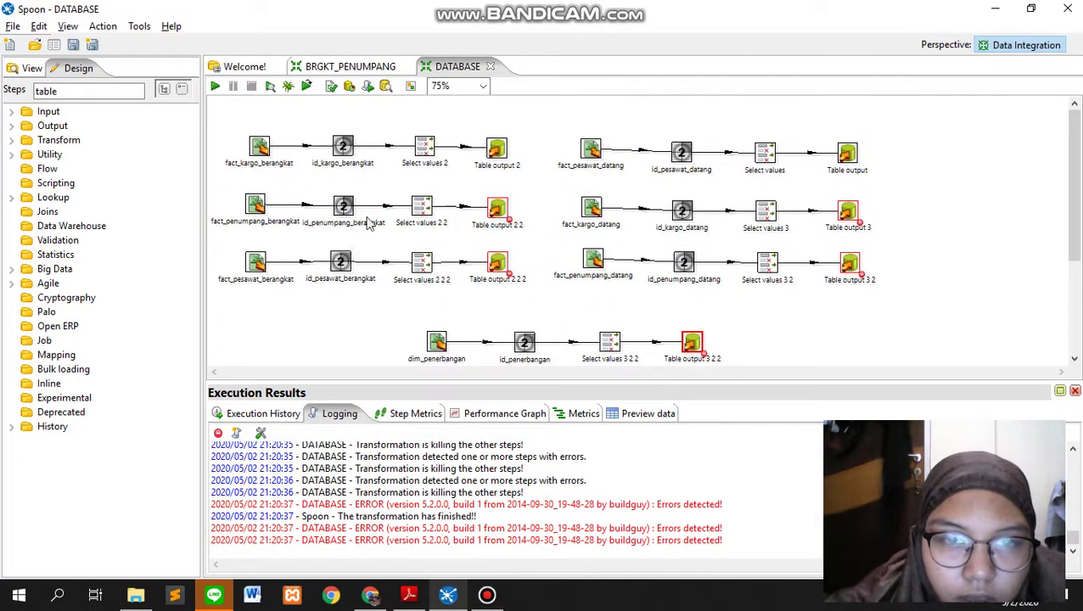
Step: Switch to phpMyAdmin and browse the rows of the dim_maskapai and dim_penerbangan tables in the db_penerbangan database
{"action": "key", "text": "alt+Tab"}
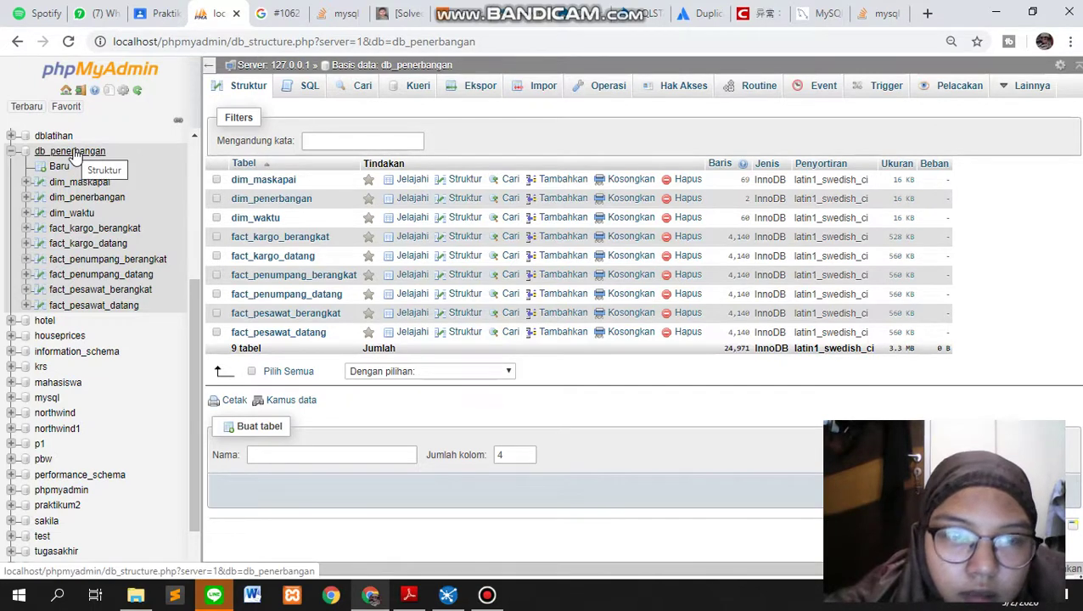
{"action": "left_click", "coordinate": [73, 151]}
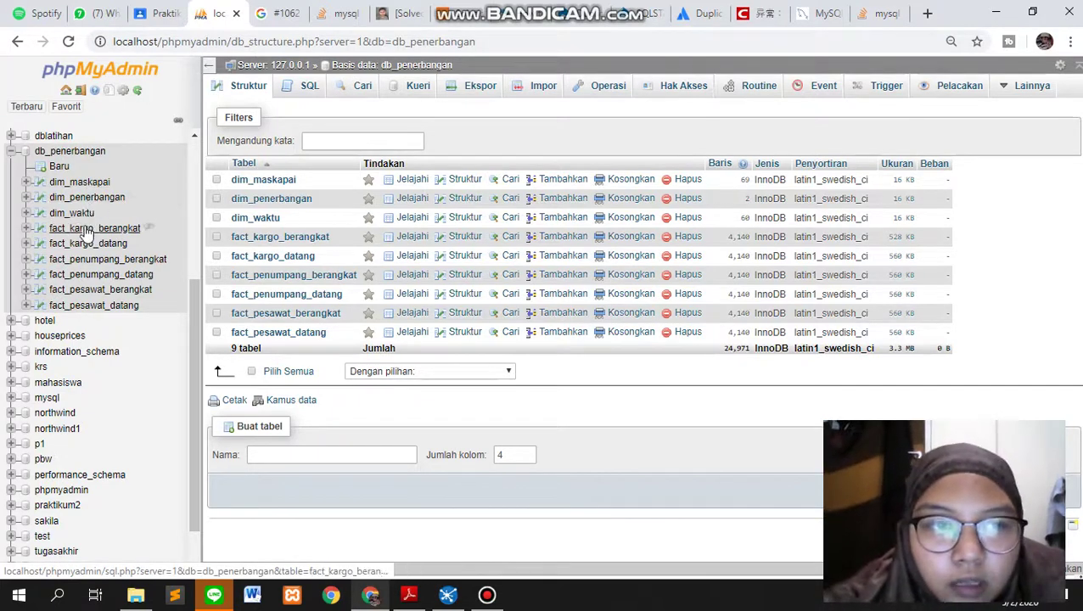
{"action": "left_click", "coordinate": [99, 183]}
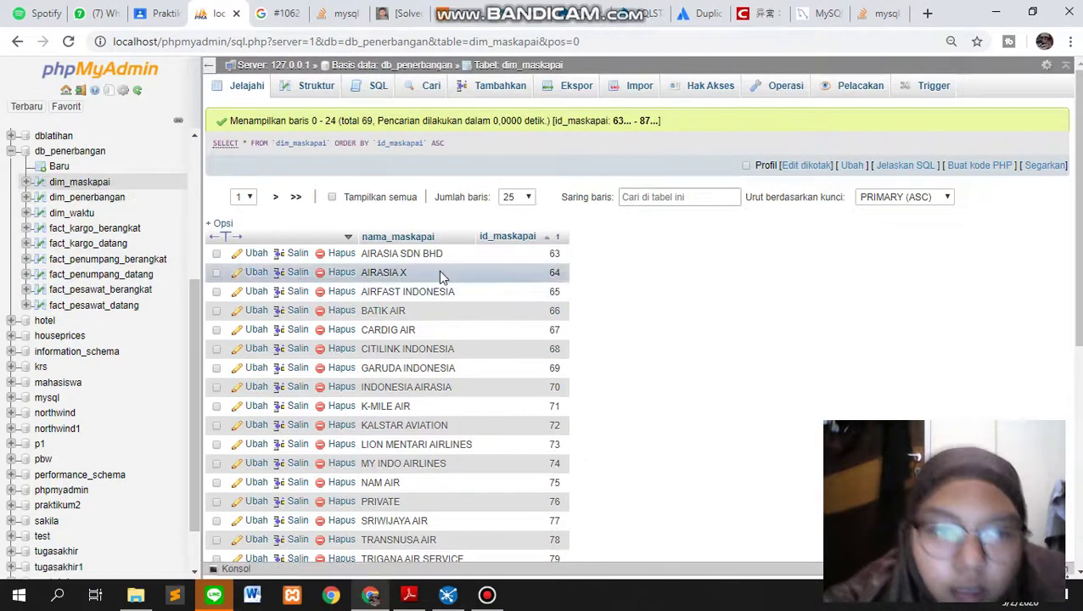
{"action": "scroll", "coordinate": [438, 267], "scroll_direction": "down", "scroll_amount": 5}
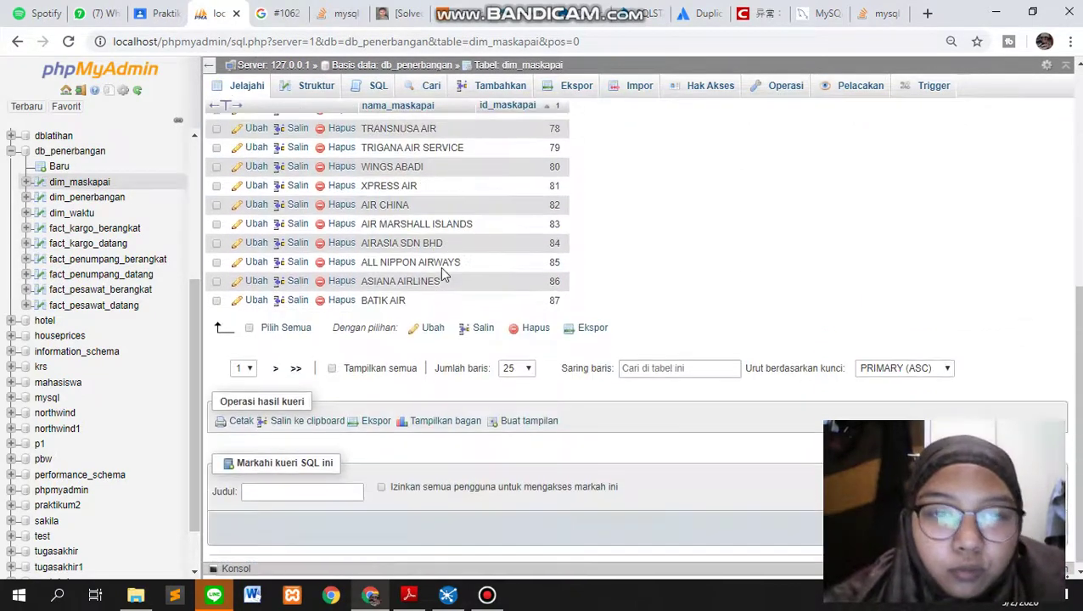
{"action": "scroll", "coordinate": [440, 266], "scroll_direction": "up", "scroll_amount": 2}
{"action": "left_click", "coordinate": [85, 198]}
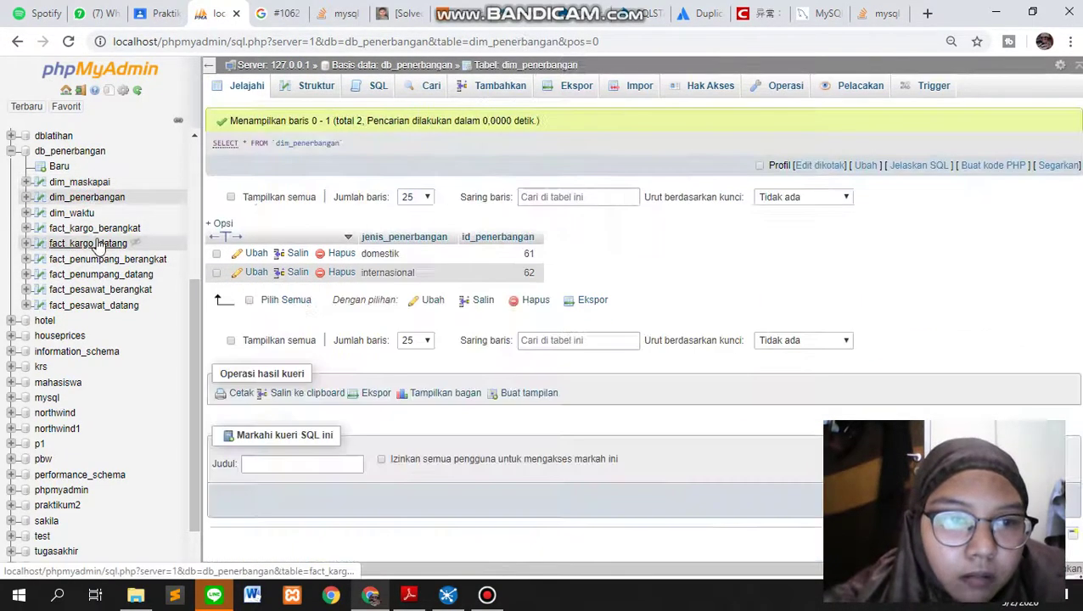
Step: Browse the rows of the fact_kargo_datang, fact_penumpang_berangkat, fact_penumpang_datang and fact_pesawat_berangkat tables
{"action": "left_click", "coordinate": [98, 243]}
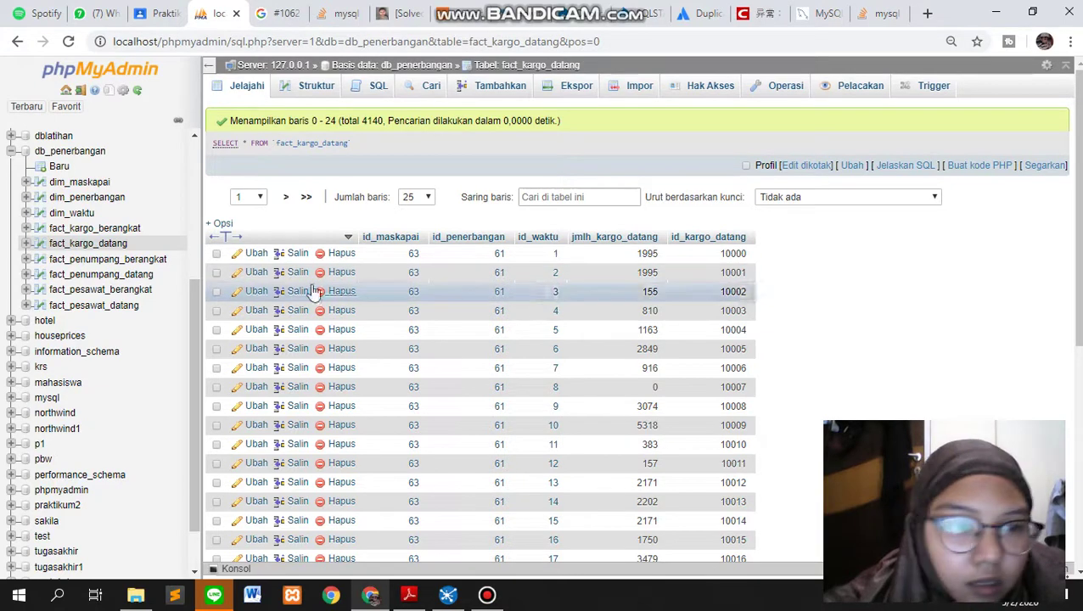
{"action": "left_click", "coordinate": [127, 260]}
{"action": "left_click", "coordinate": [127, 275]}
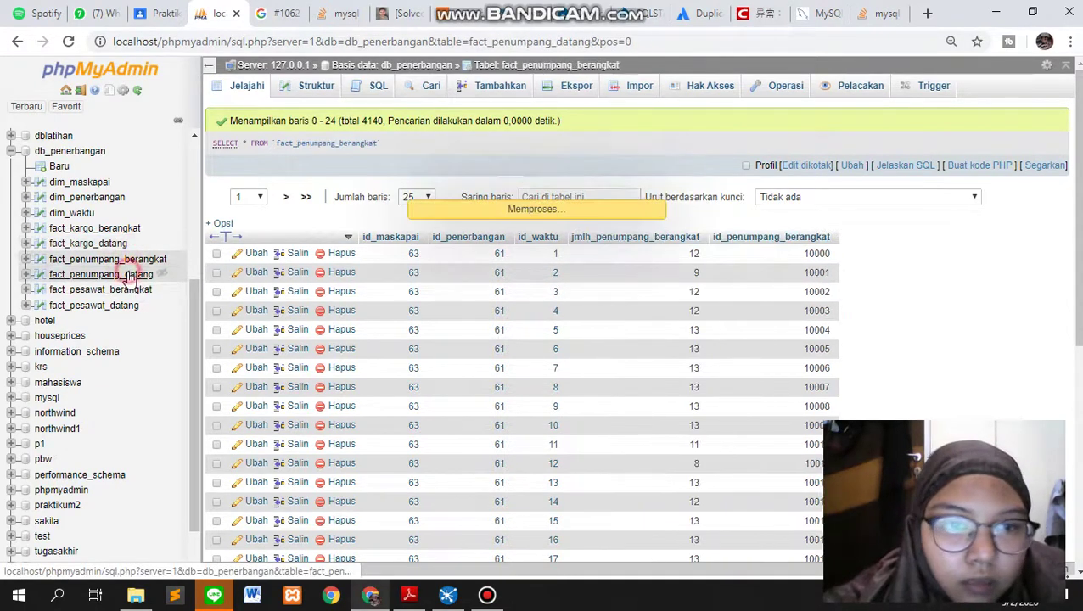
{"action": "left_click", "coordinate": [127, 290]}
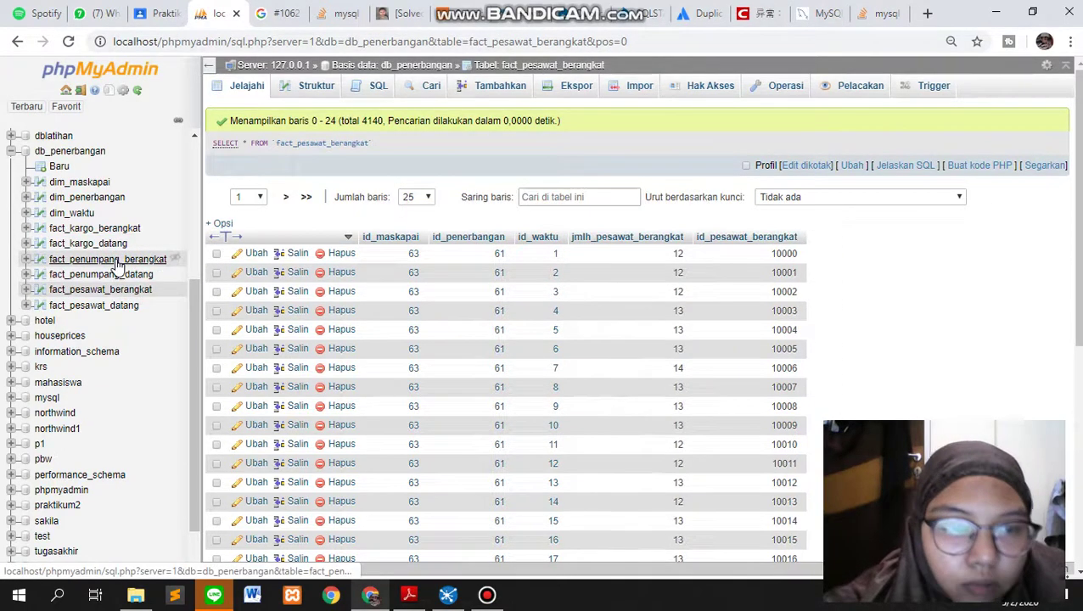
Step: Show the structure of the dim_maskapai table and mark its id_maskapai primary key column
{"action": "left_click", "coordinate": [97, 183]}
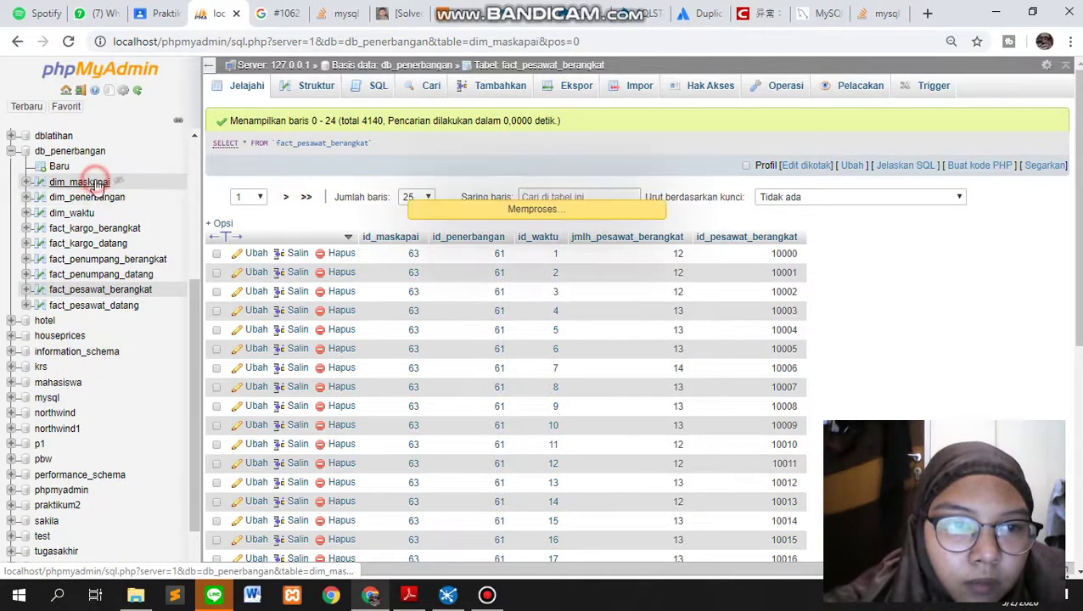
{"action": "left_click", "coordinate": [303, 90]}
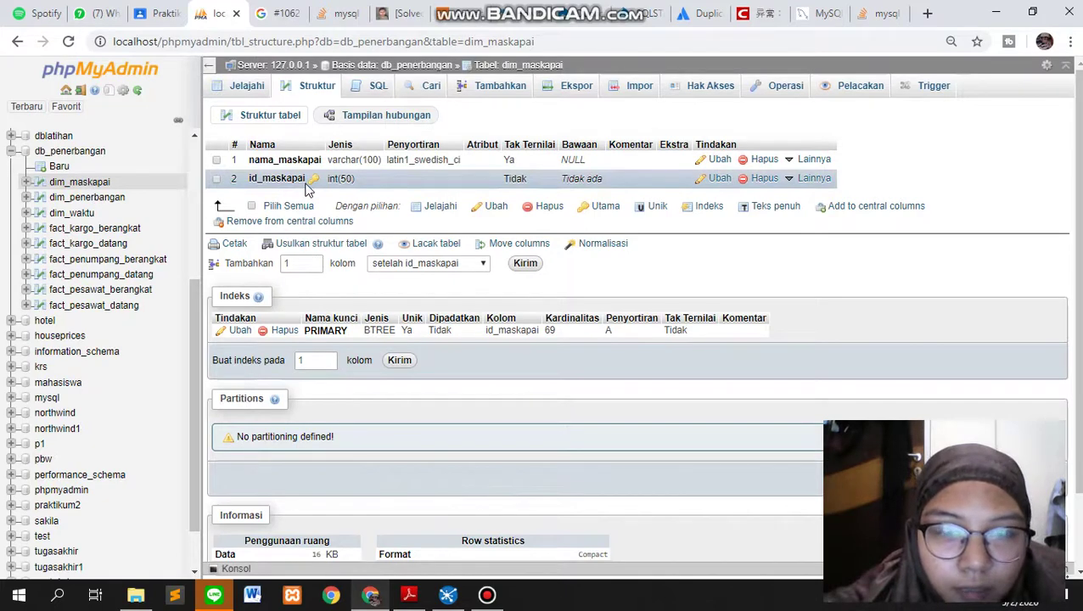
{"action": "left_click", "coordinate": [218, 179]}
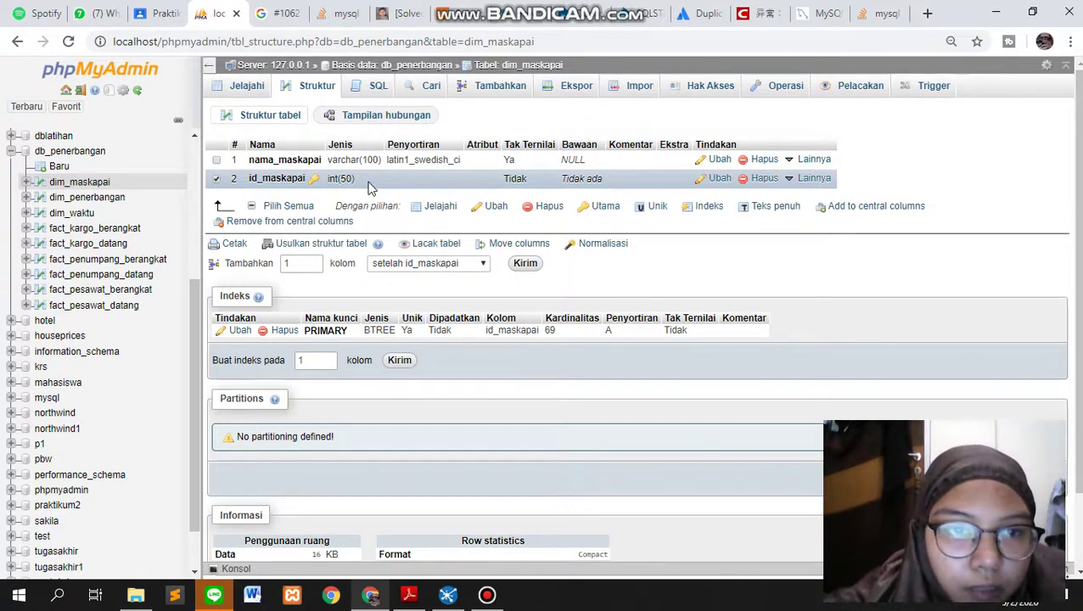
Step: Show the structure of the dim_penerbangan table to examine its id_penerbangan primary key
{"action": "left_click", "coordinate": [89, 197]}
{"action": "left_click", "coordinate": [78, 213]}
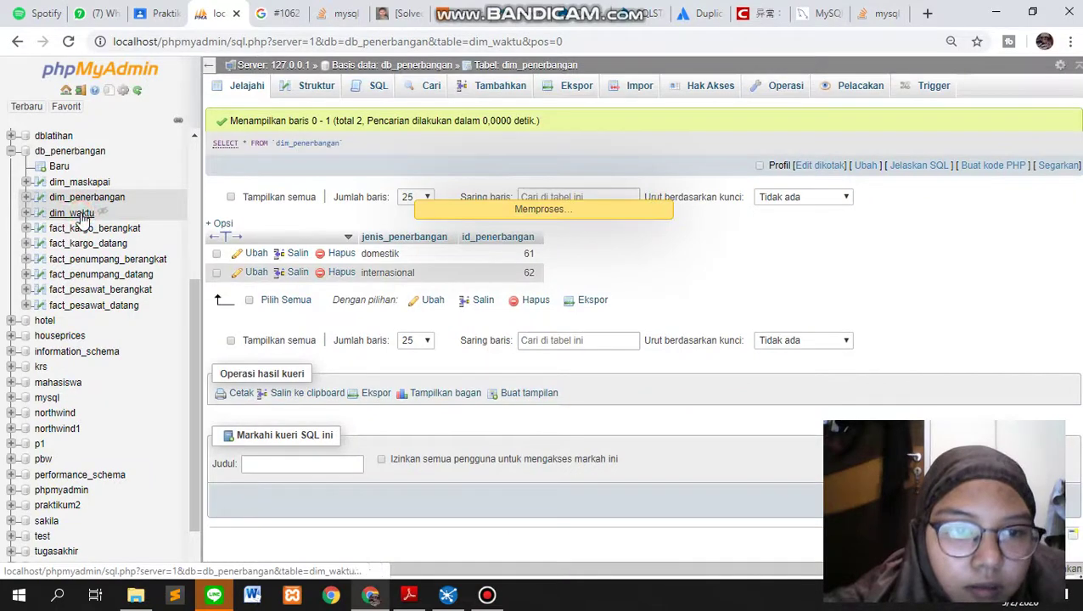
{"action": "left_click", "coordinate": [88, 197]}
{"action": "left_click", "coordinate": [316, 85]}
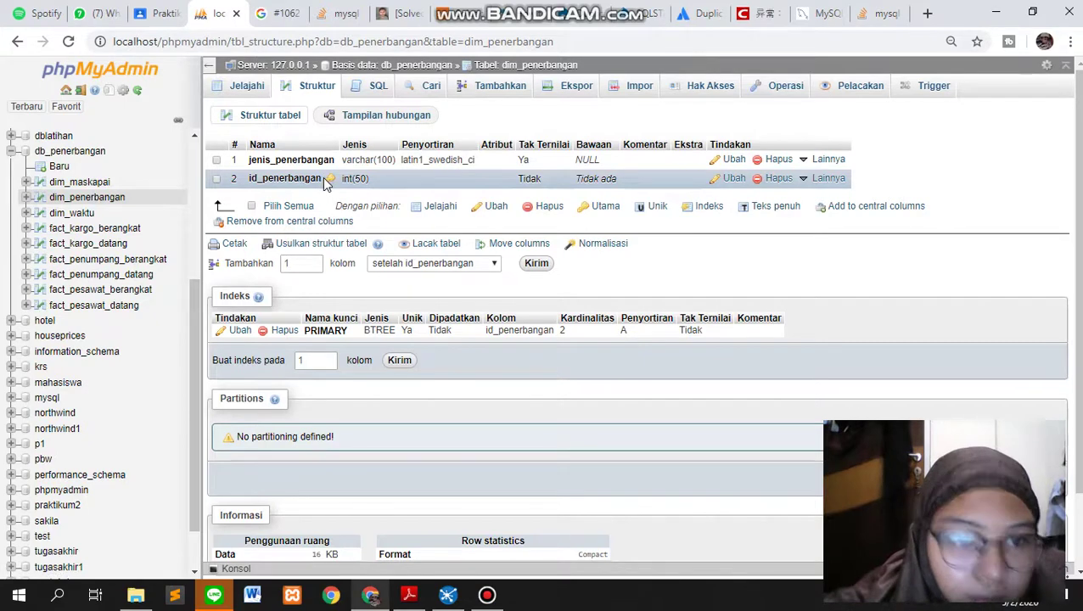
Step: Examine the column structure and keys of the fact_penumpang_berangkat and fact_kargo_berangkat tables
{"action": "left_click", "coordinate": [105, 259]}
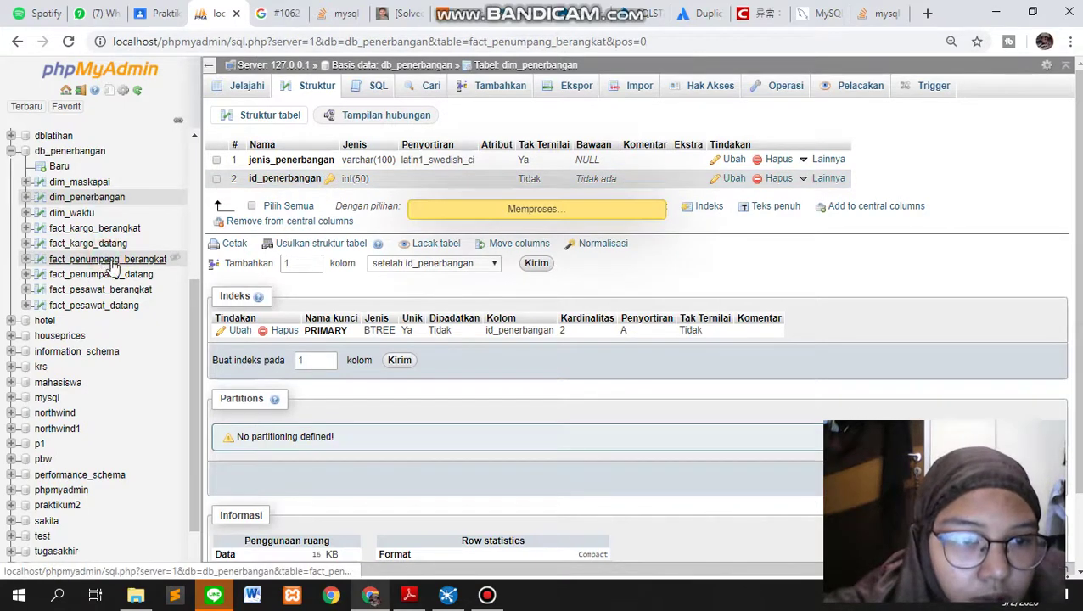
{"action": "left_click", "coordinate": [299, 86]}
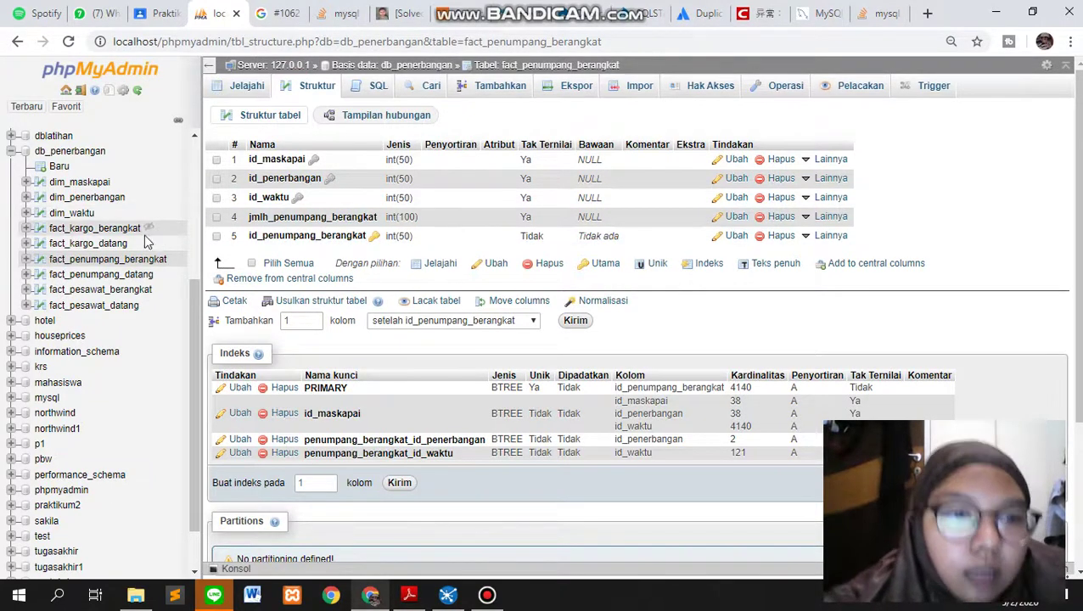
{"action": "left_click", "coordinate": [85, 227]}
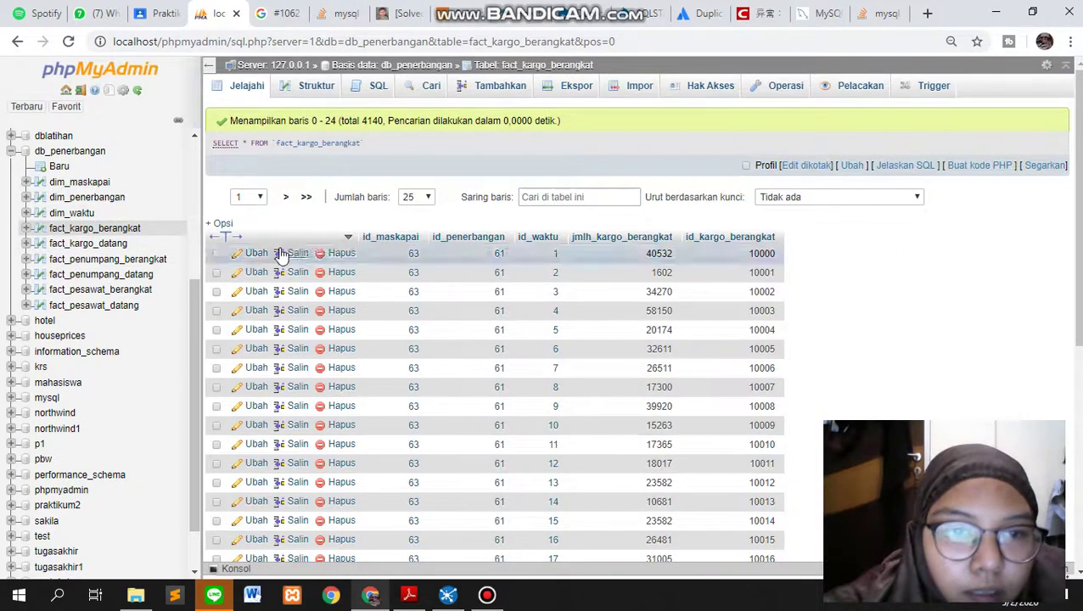
{"action": "left_click", "coordinate": [298, 86]}
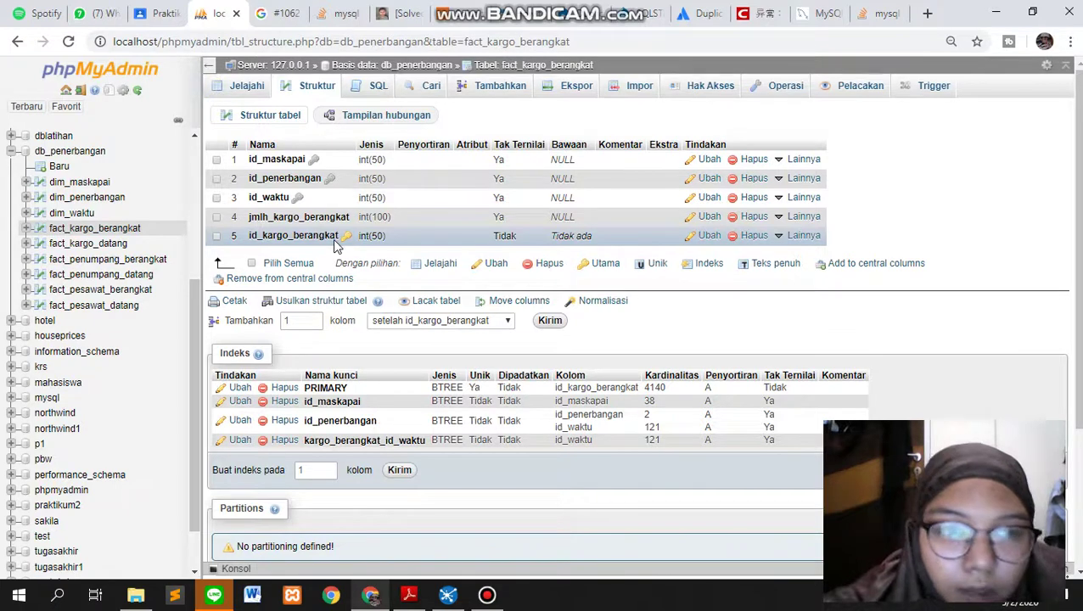
{"action": "left_click", "coordinate": [314, 163]}
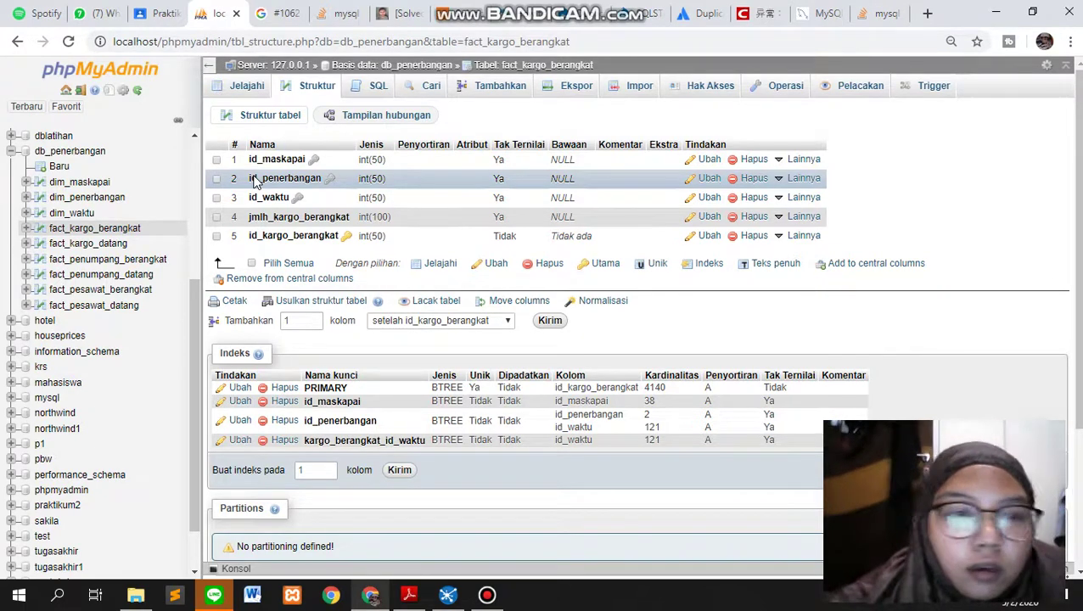
Step: Browse the dim_maskapai and fact_kargo_berangkat rows, and open the relation view of fact_kargo_berangkat to see its foreign keys
{"action": "left_click", "coordinate": [84, 188]}
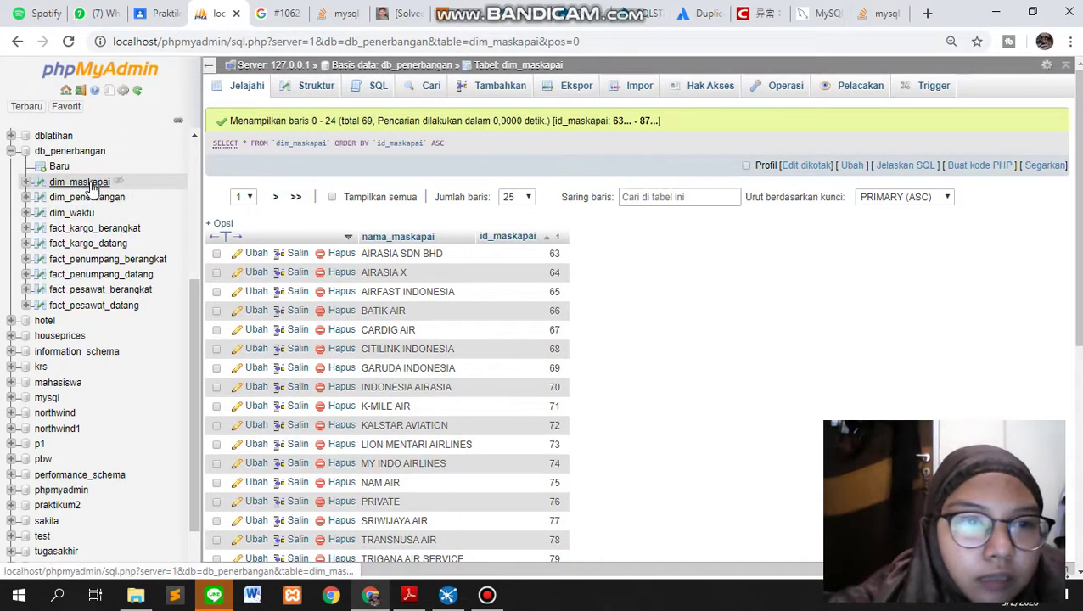
{"action": "left_click", "coordinate": [95, 230]}
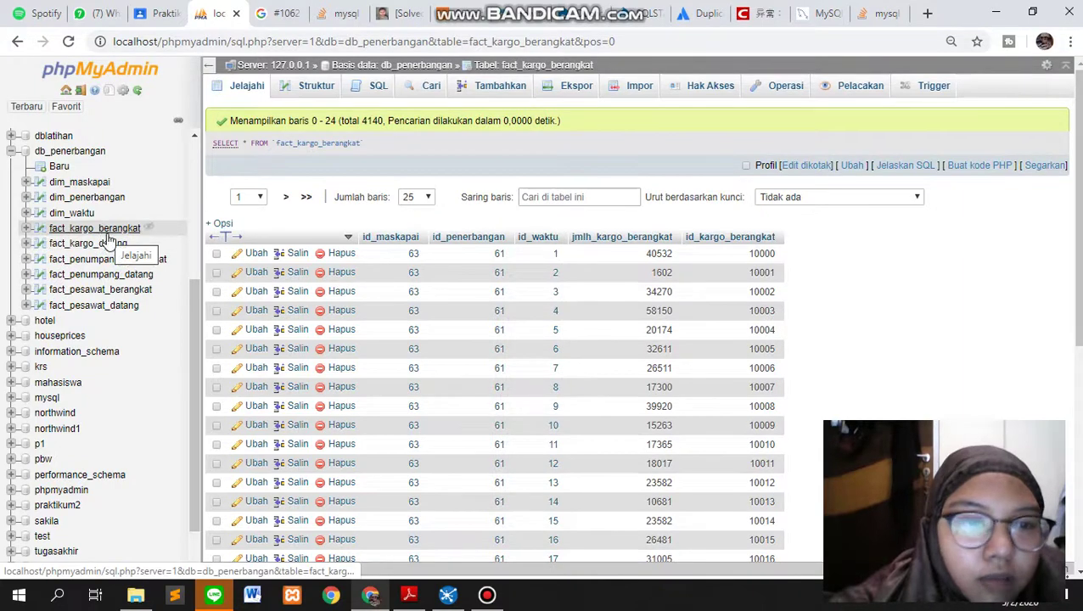
{"action": "left_click", "coordinate": [321, 85]}
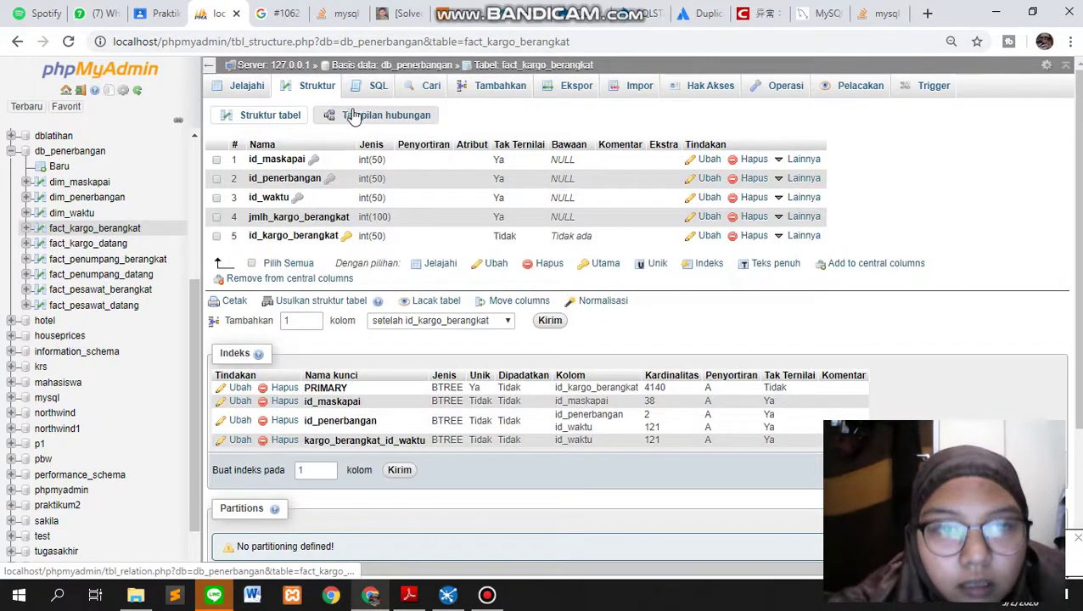
{"action": "left_click", "coordinate": [354, 119]}
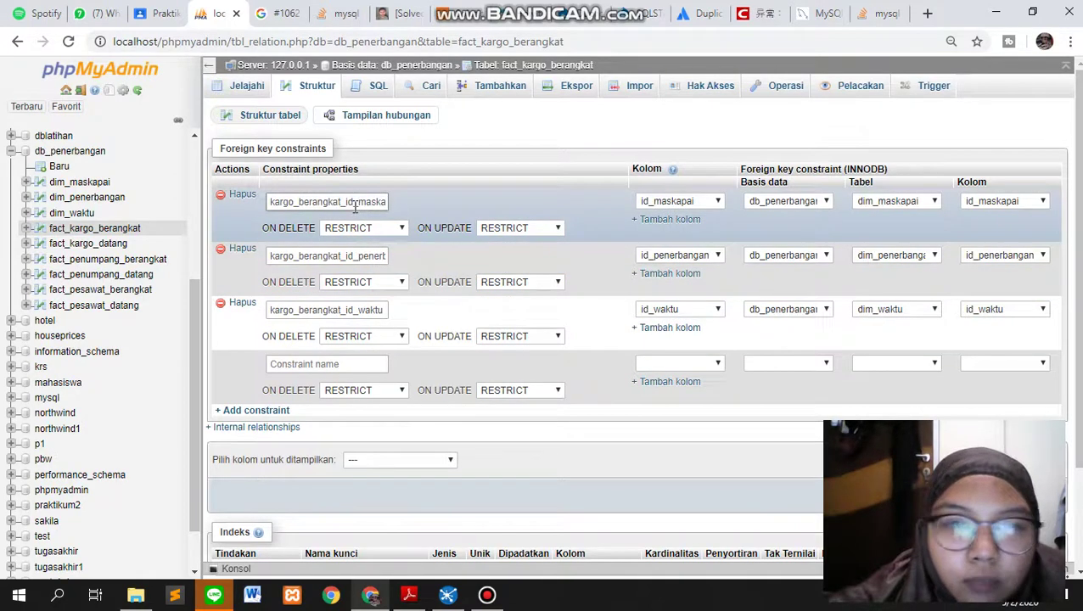
Step: Check the id_maskapai foreign key constraint's column and referenced table choices, keeping id_maskapai linked to dim_maskapai
{"action": "left_click", "coordinate": [681, 200]}
{"action": "left_click", "coordinate": [689, 242]}
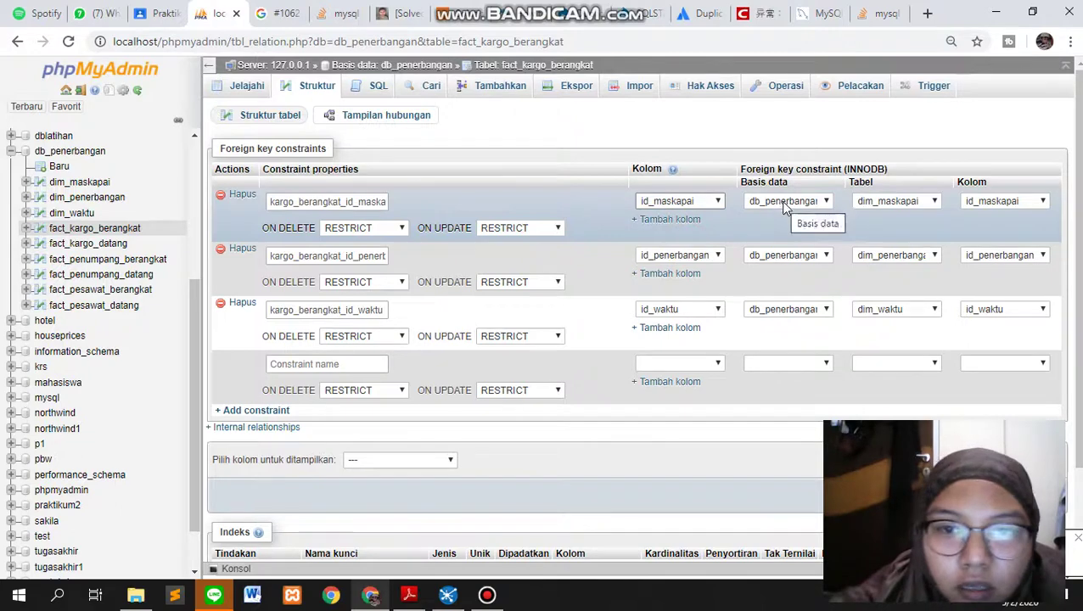
{"action": "left_click", "coordinate": [882, 204]}
{"action": "left_click", "coordinate": [888, 228]}
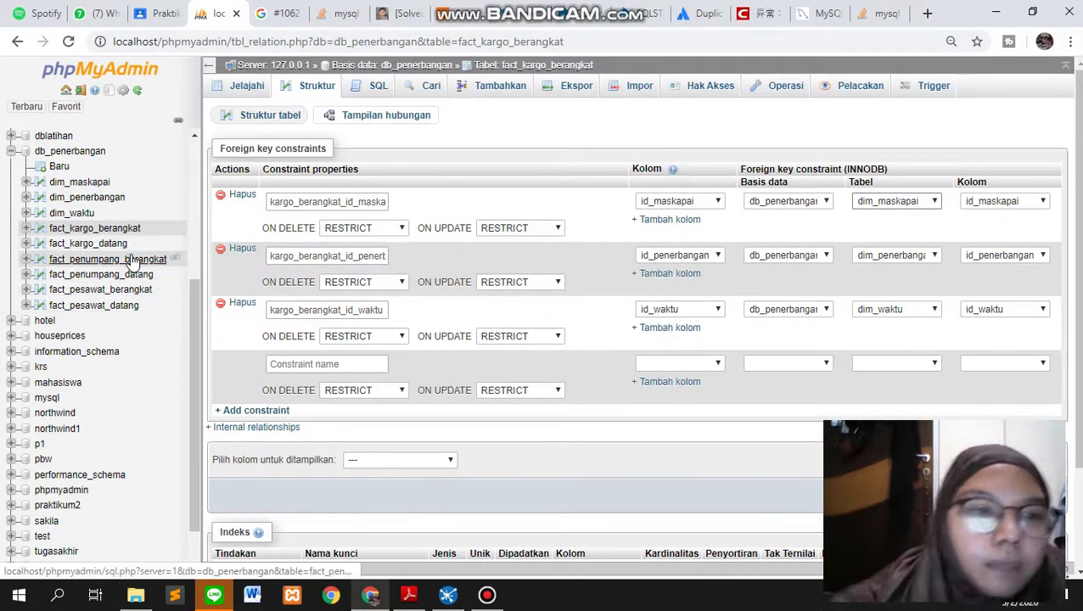
Step: Open the db_penerbangan database in the Designer and move the fact_kargo_berangkat table to the lower left of the diagram
{"action": "left_click", "coordinate": [85, 151]}
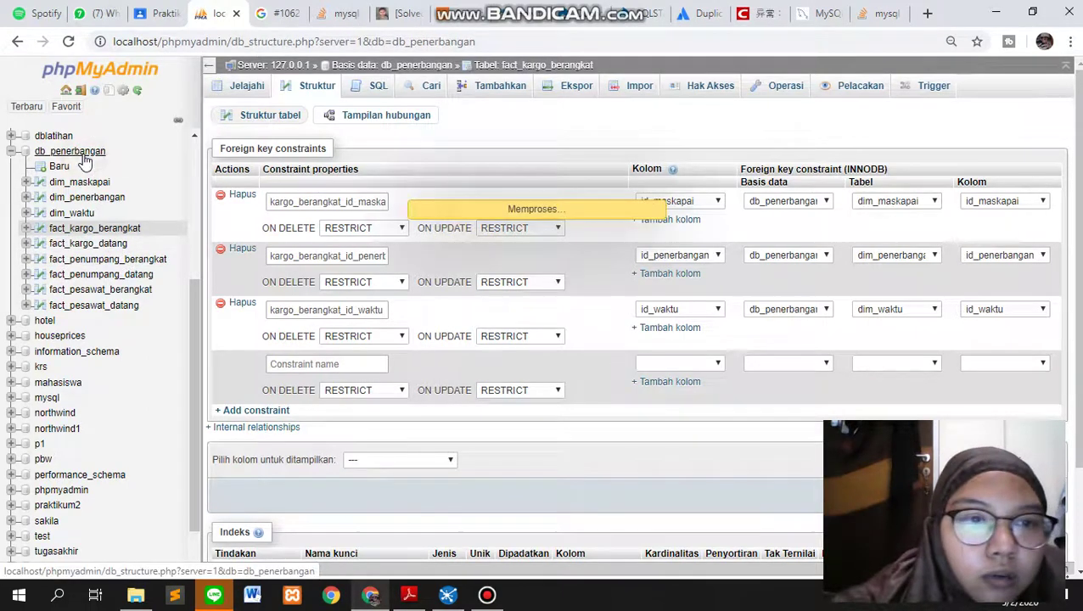
{"action": "mouse_move", "coordinate": [1027, 86]}
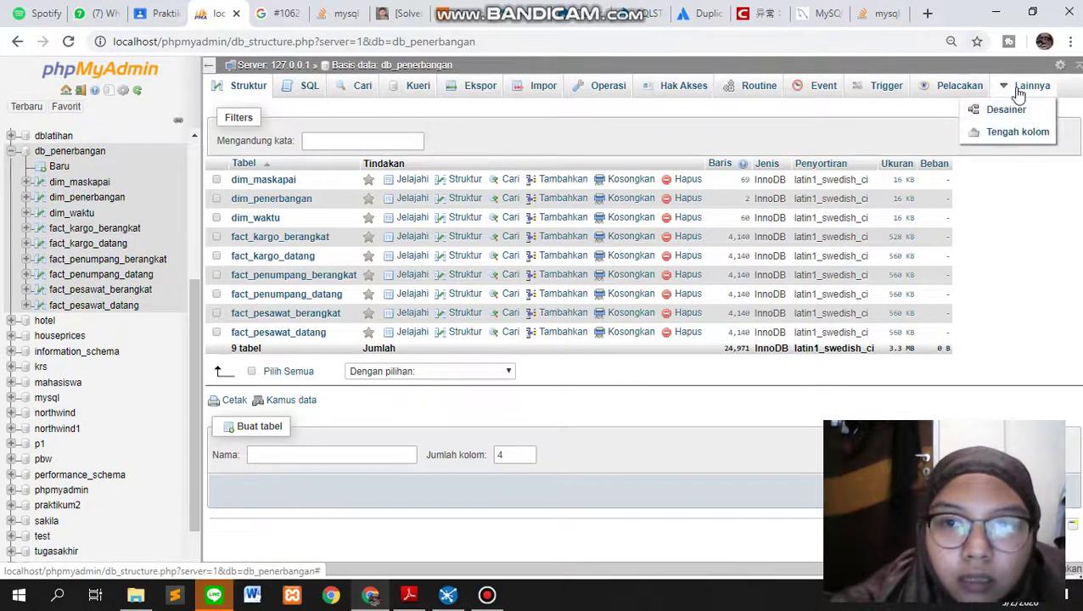
{"action": "left_click", "coordinate": [1010, 108]}
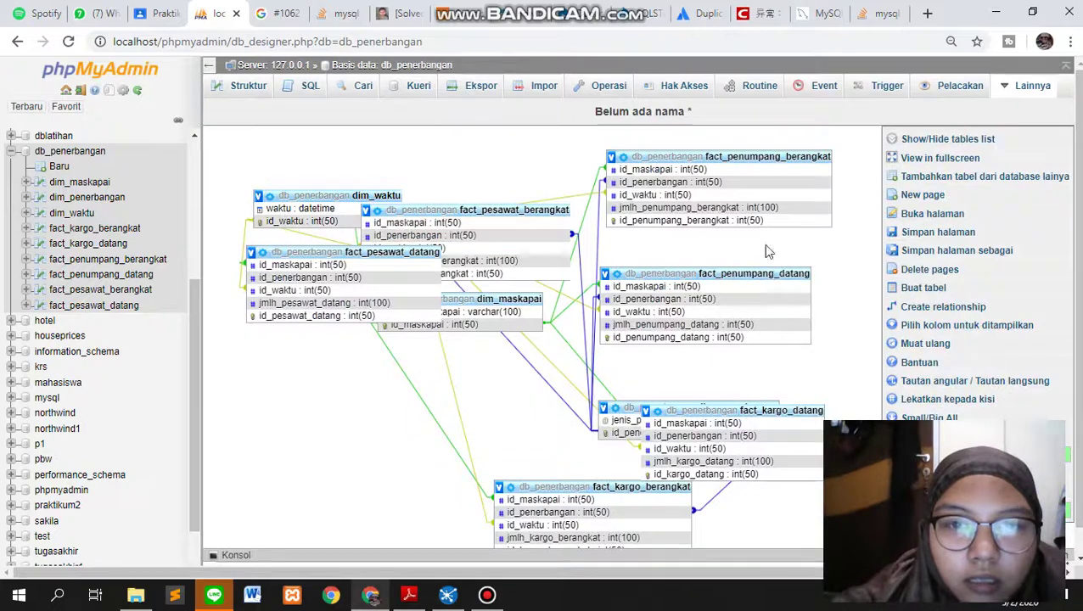
{"action": "scroll", "coordinate": [472, 348], "scroll_direction": "down", "scroll_amount": 1}
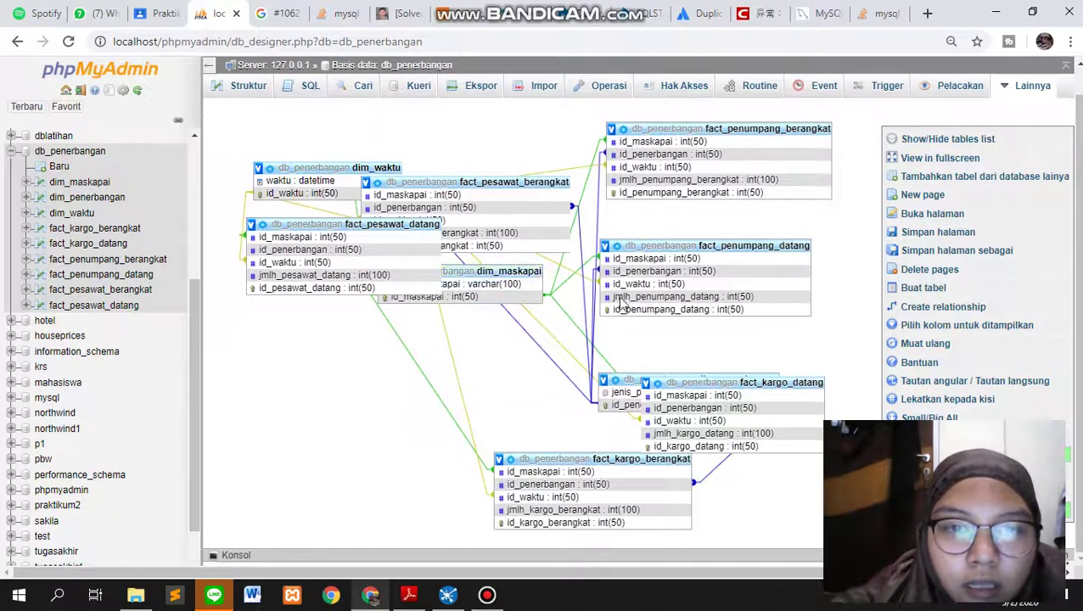
{"action": "left_click_drag", "start_coordinate": [604, 461], "coordinate": [374, 475]}
Step: Switch to PEMBUATAN DATABASE OLAP.pdf in Adobe Reader and read through to the reference table relation diagram on page 9
{"action": "key", "text": "alt+Tab"}
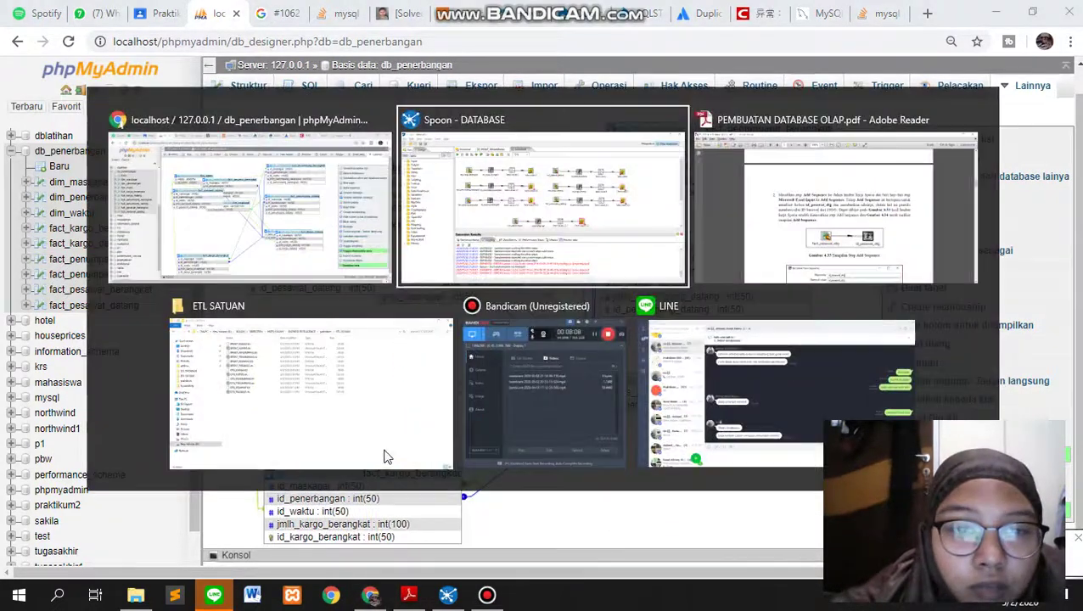
{"action": "key", "text": "alt+Tab"}
{"action": "scroll", "coordinate": [382, 454], "scroll_direction": "down", "scroll_amount": 10}
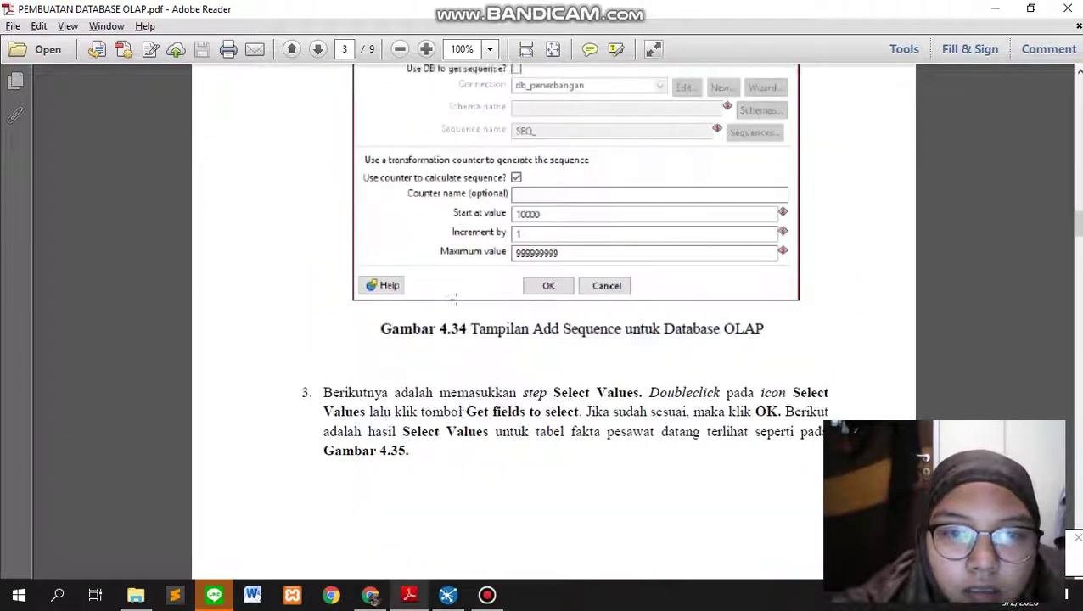
{"action": "scroll", "coordinate": [458, 293], "scroll_direction": "down", "scroll_amount": 15}
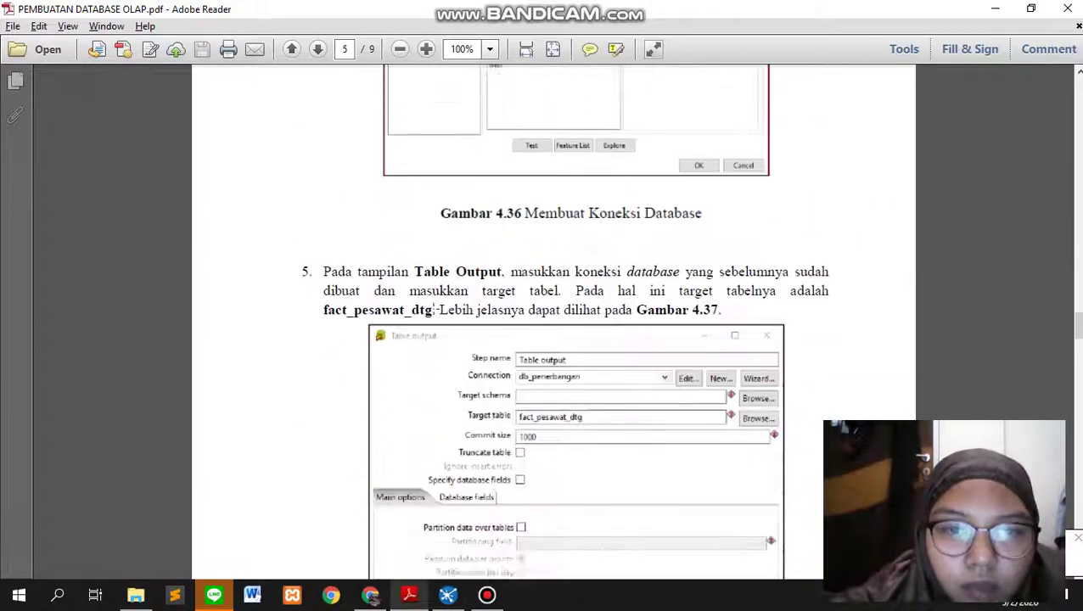
{"action": "scroll", "coordinate": [434, 299], "scroll_direction": "down", "scroll_amount": 20}
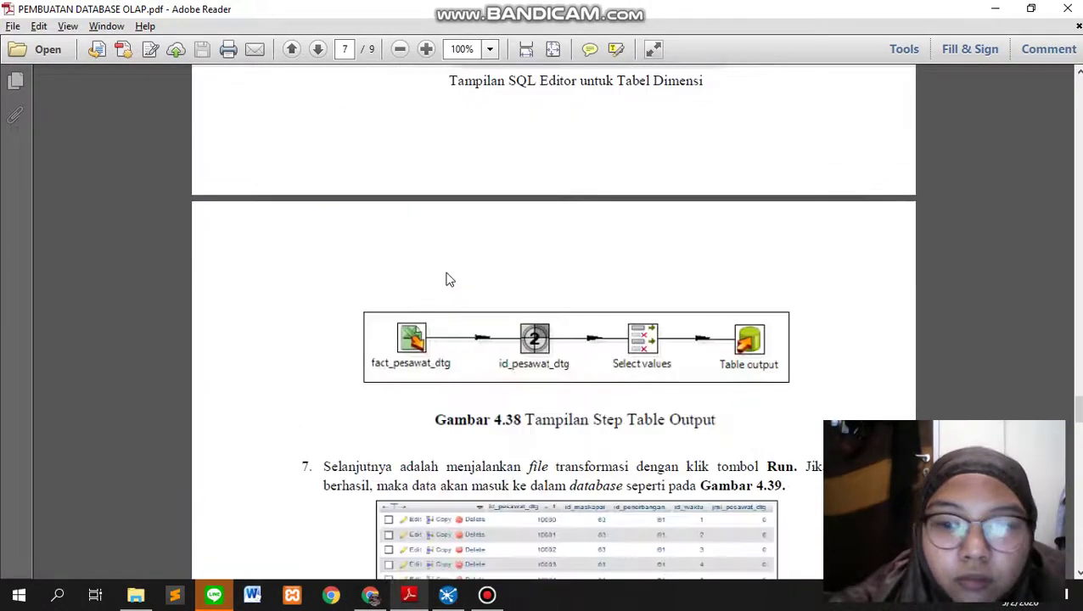
{"action": "scroll", "coordinate": [448, 270], "scroll_direction": "down", "scroll_amount": 12}
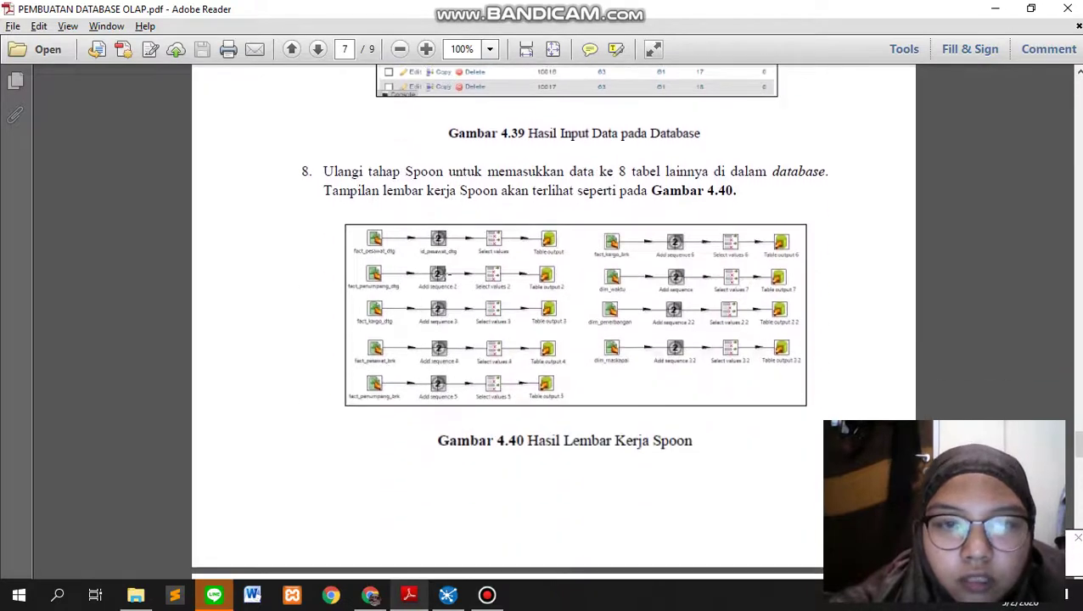
{"action": "scroll", "coordinate": [451, 255], "scroll_direction": "down", "scroll_amount": 1}
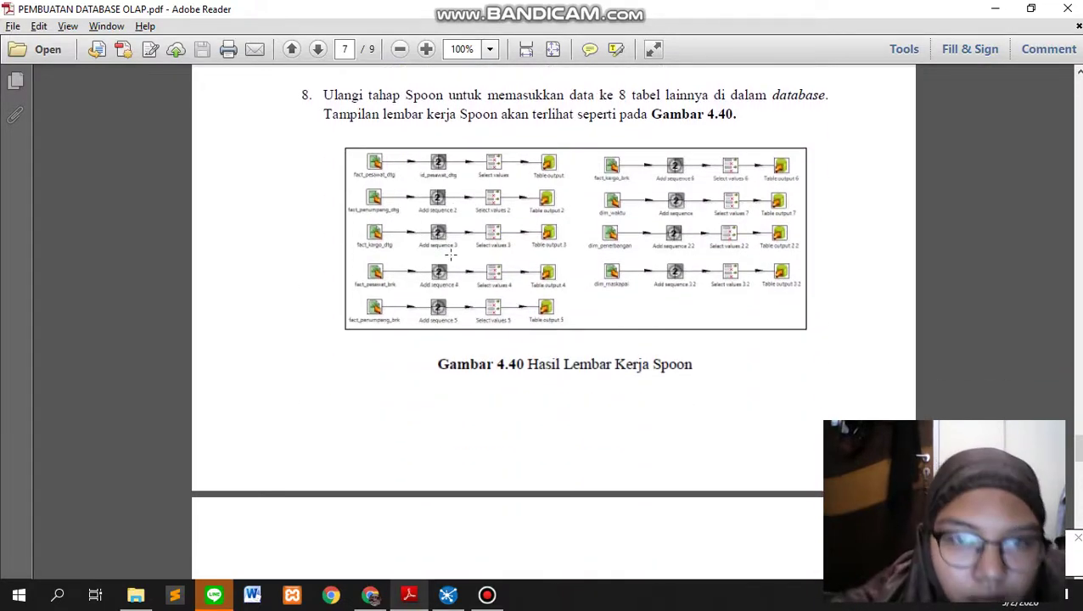
{"action": "scroll", "coordinate": [461, 247], "scroll_direction": "down", "scroll_amount": 20}
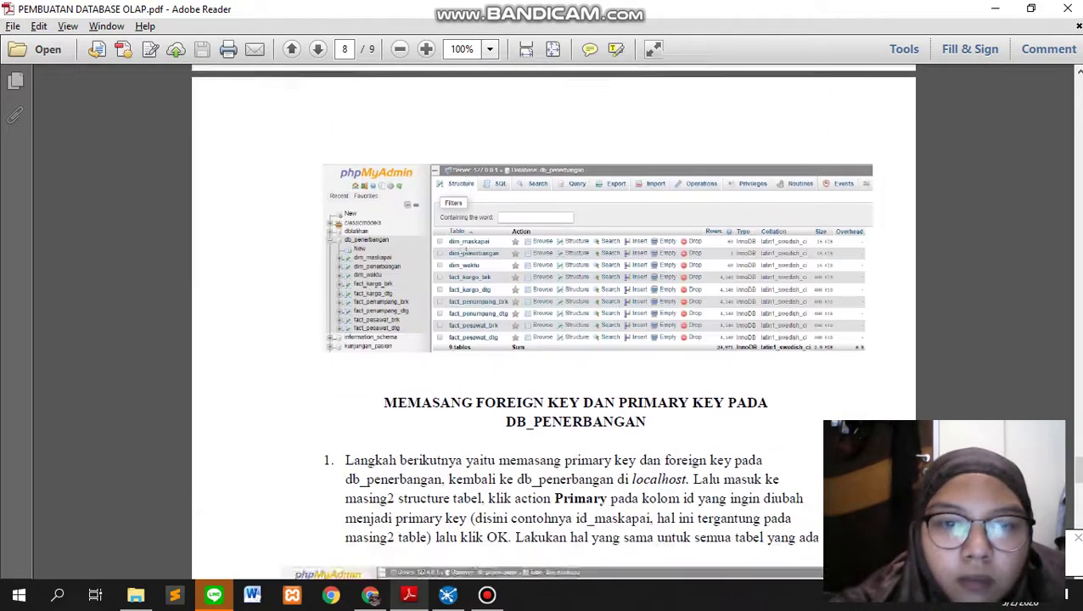
{"action": "scroll", "coordinate": [479, 247], "scroll_direction": "down", "scroll_amount": 12}
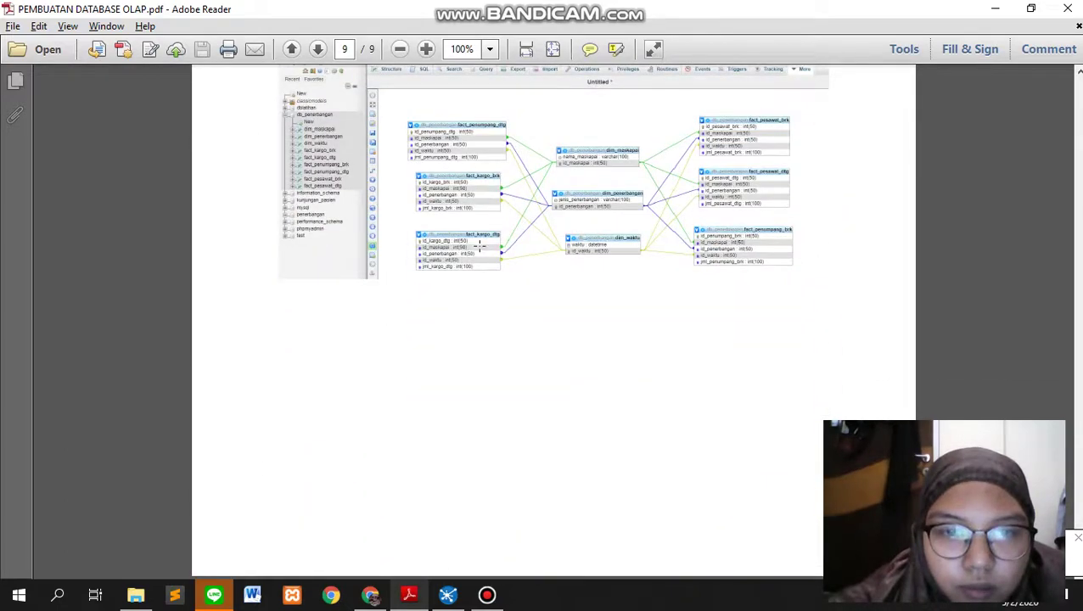
Step: Back in the phpMyAdmin Designer, spread dim_waktu, fact_pesawat_berangkat and fact_pesawat_datang down the diagram's left side and place dim_maskapai in the middle
{"action": "key", "text": "alt+Tab"}
{"action": "left_click", "coordinate": [397, 224]}
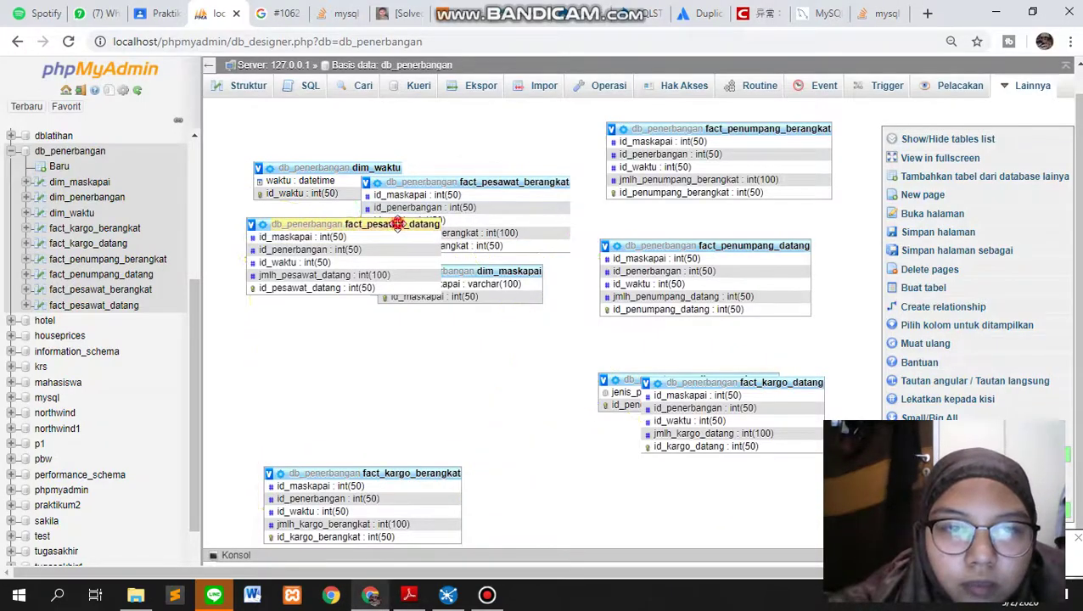
{"action": "left_click_drag", "start_coordinate": [397, 223], "coordinate": [406, 368]}
{"action": "left_click_drag", "start_coordinate": [358, 167], "coordinate": [325, 122]}
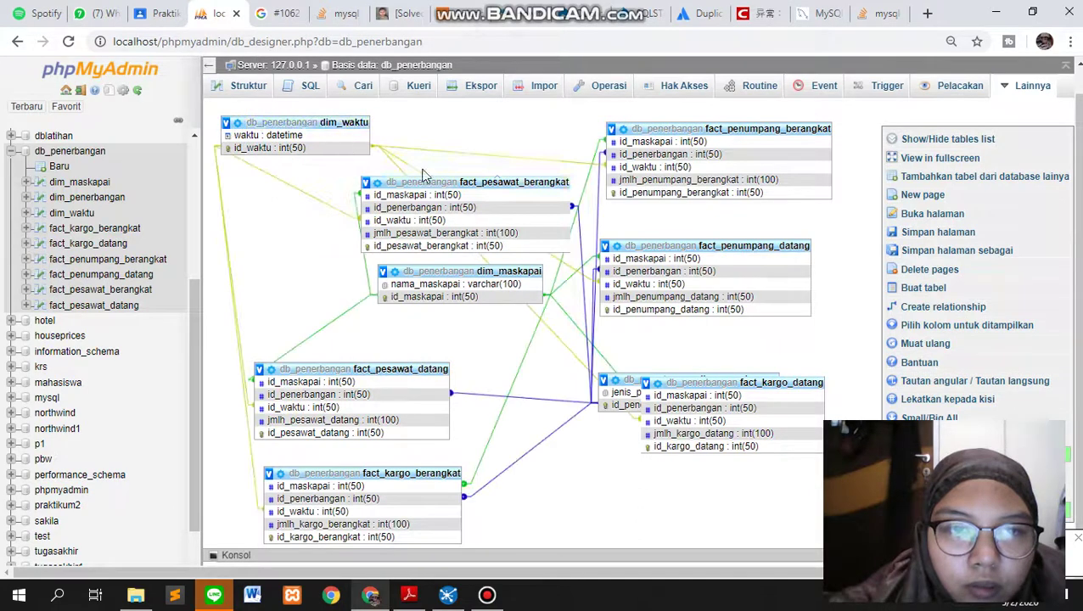
{"action": "left_click_drag", "start_coordinate": [501, 179], "coordinate": [370, 183]}
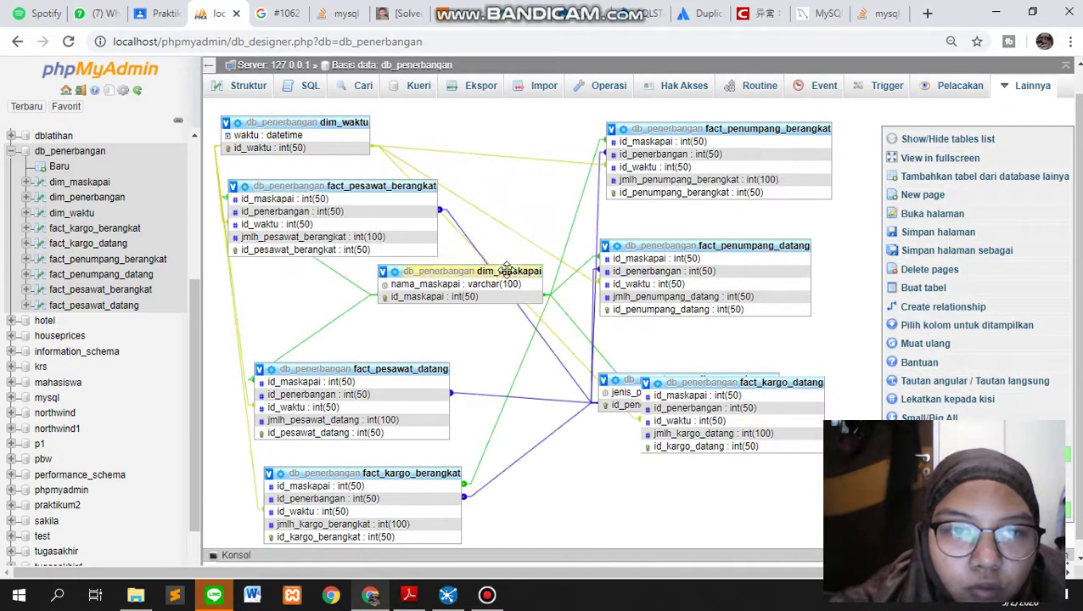
{"action": "left_click_drag", "start_coordinate": [506, 270], "coordinate": [532, 303]}
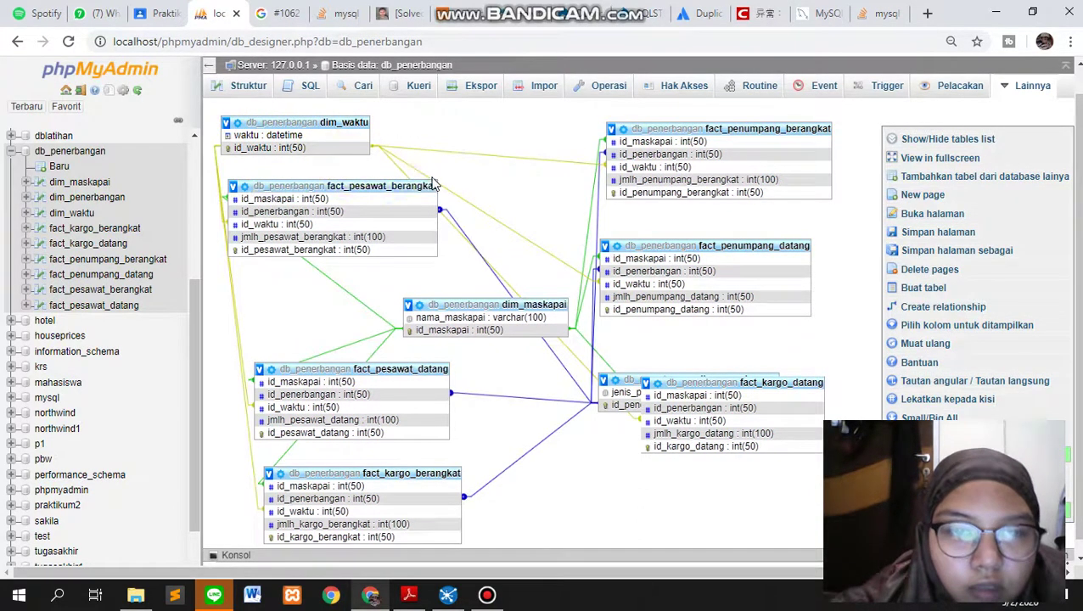